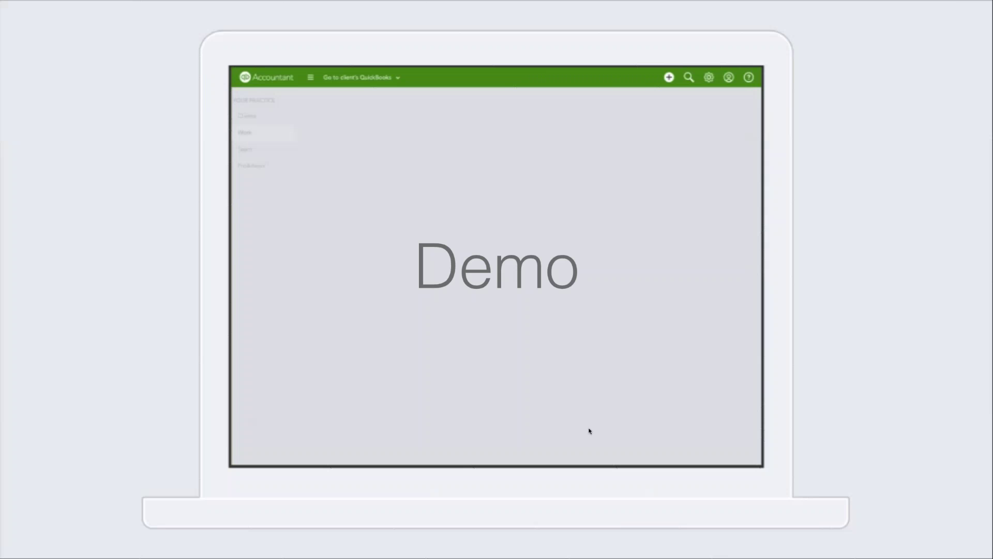
Step: Leave the slide show, switch to the browser window with QuickBooks Online Accountant, and reposition it on the desktop
key(Escape)
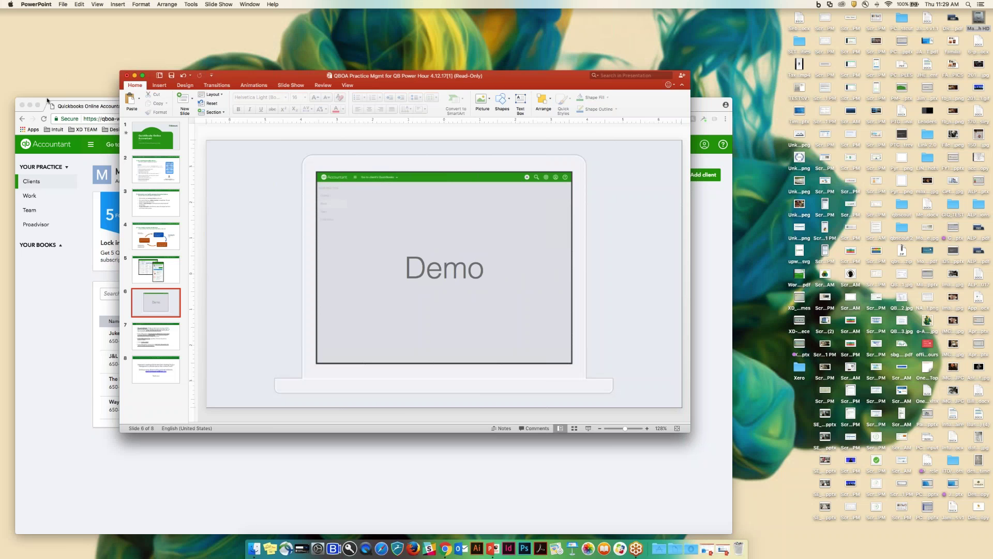
click(47, 100)
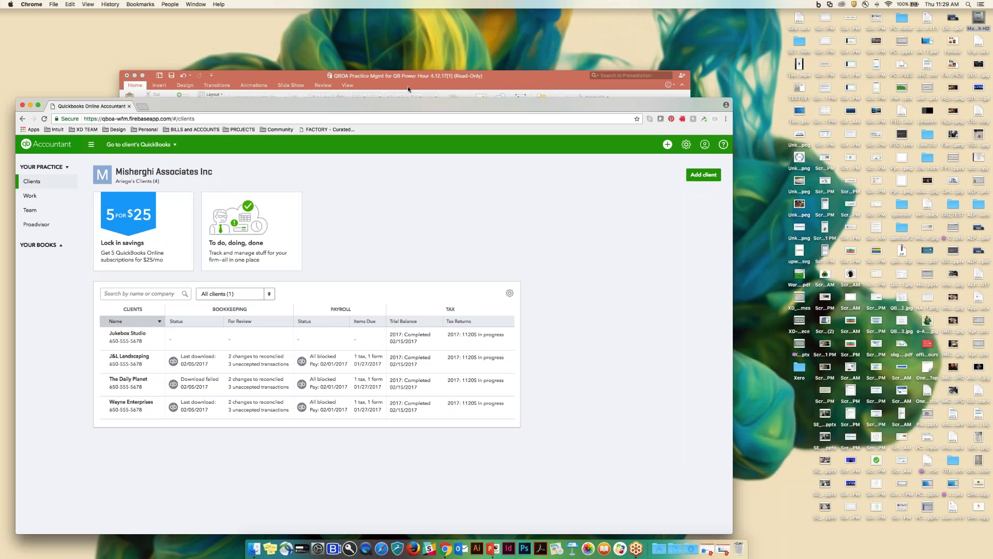
drag(594, 106, 638, 43)
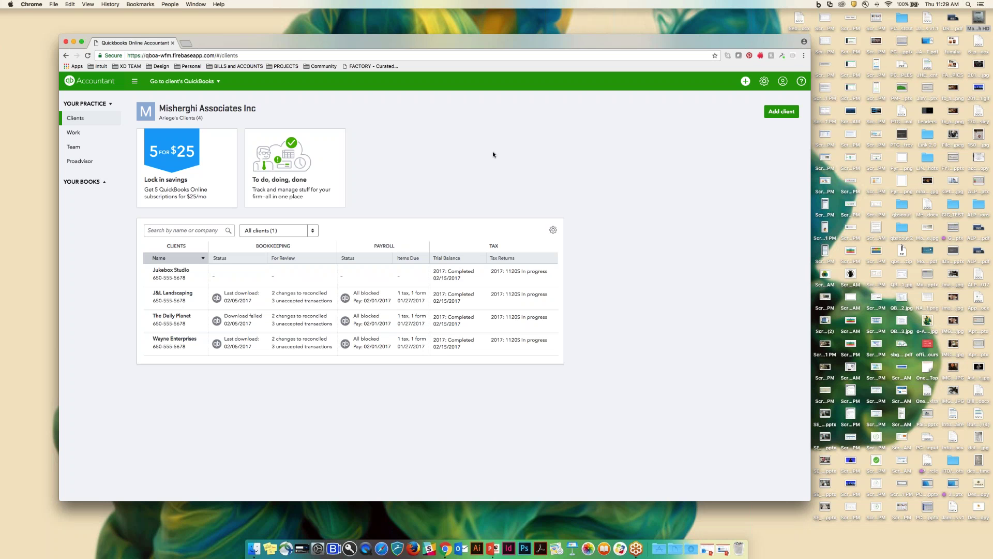
Step: Reload the Clients page and enlarge it to 150% zoom, with the browser window placed to fit the screen
key(super+r)
key(super+equal)
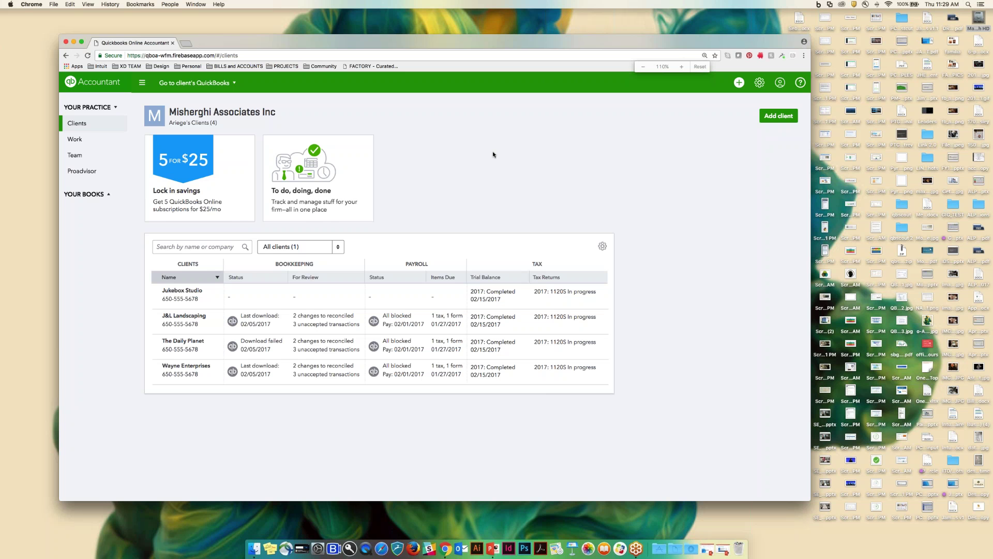
key(super+equal)
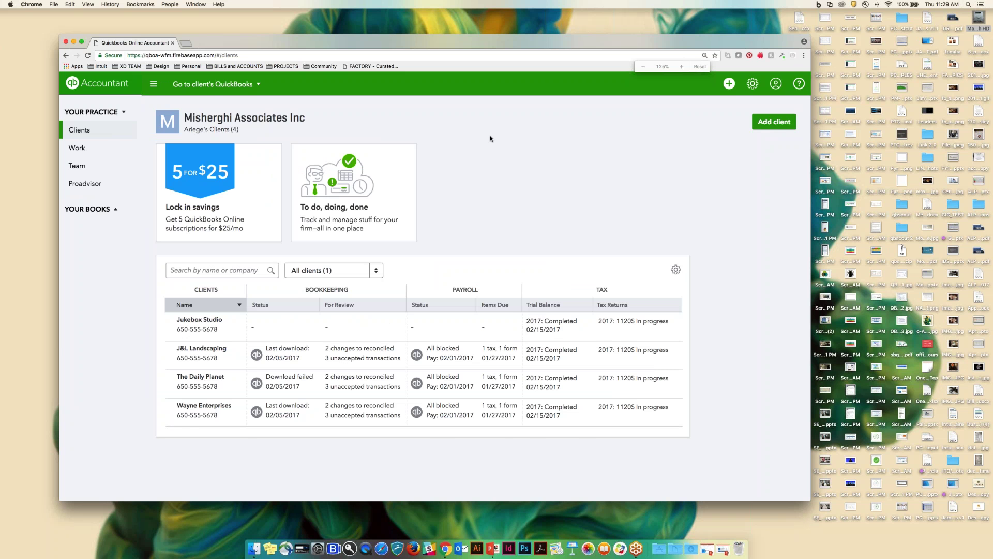
key(super+equal)
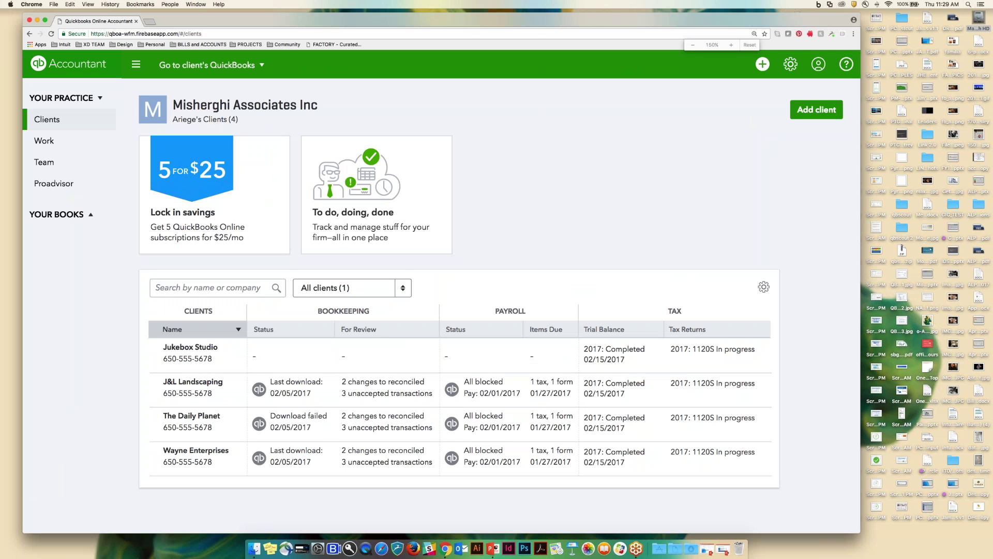
drag(514, 21, 514, 21)
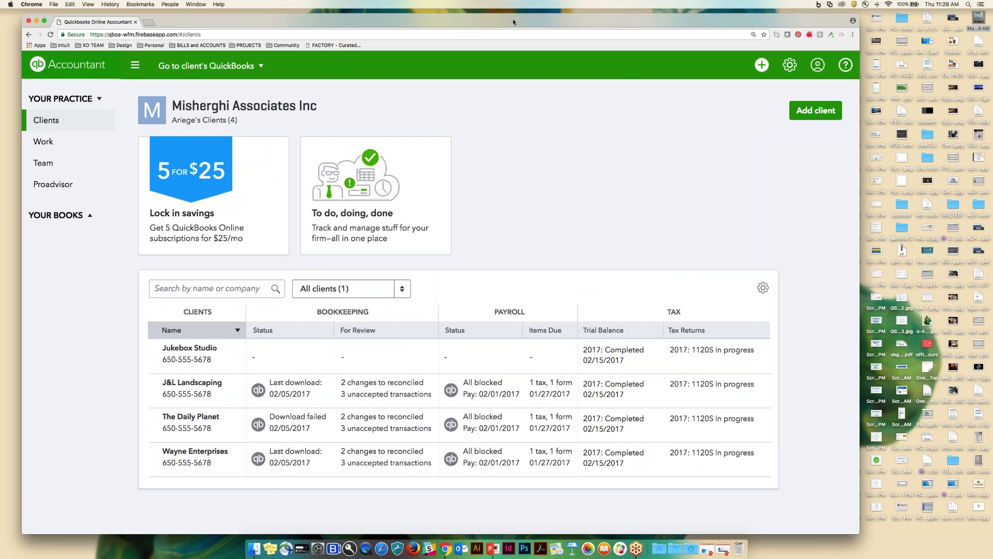
mouse_move(513, 22)
mouse_down()
mouse_move(500, 23)
mouse_move(512, 22)
mouse_up()
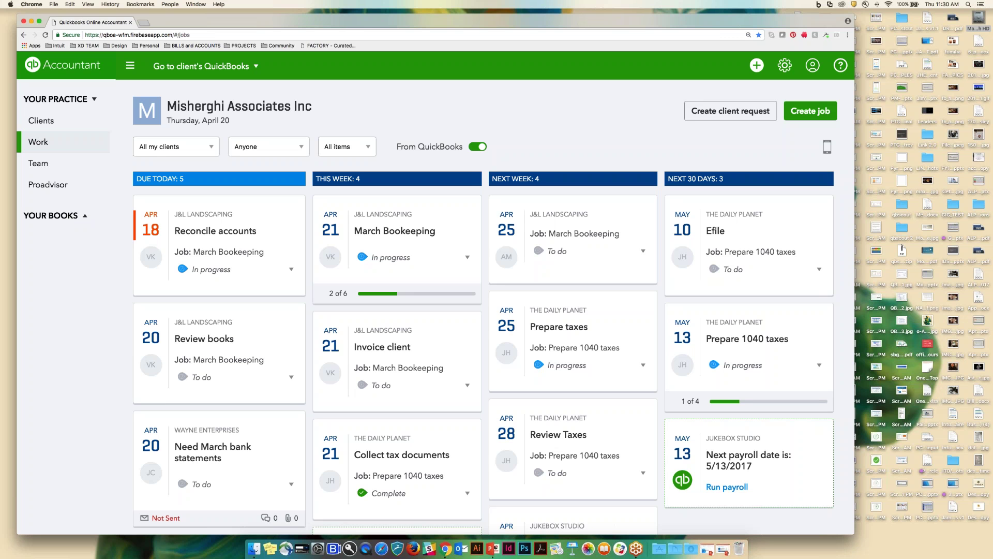
Step: Set the work board's client filter to All my clients
drag(698, 18, 698, 19)
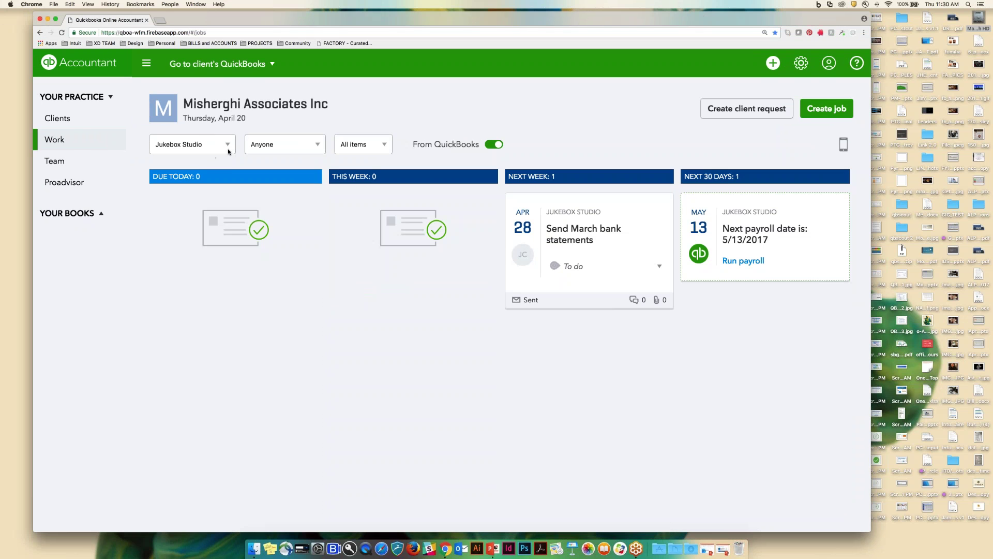
click(228, 144)
click(181, 133)
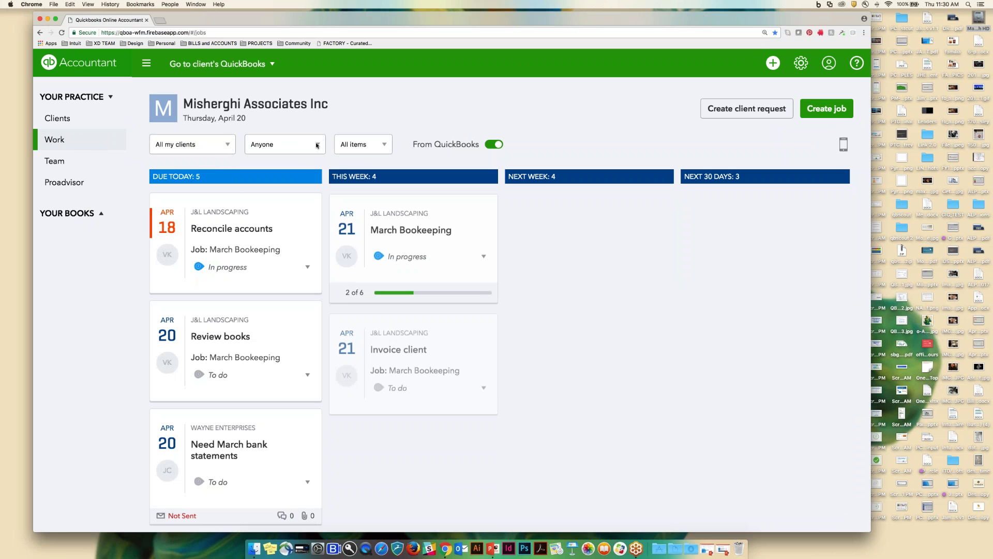
Step: Filter the work board to the firm owner's assigned items, and restore the assignee filter to Anyone
click(317, 145)
click(309, 153)
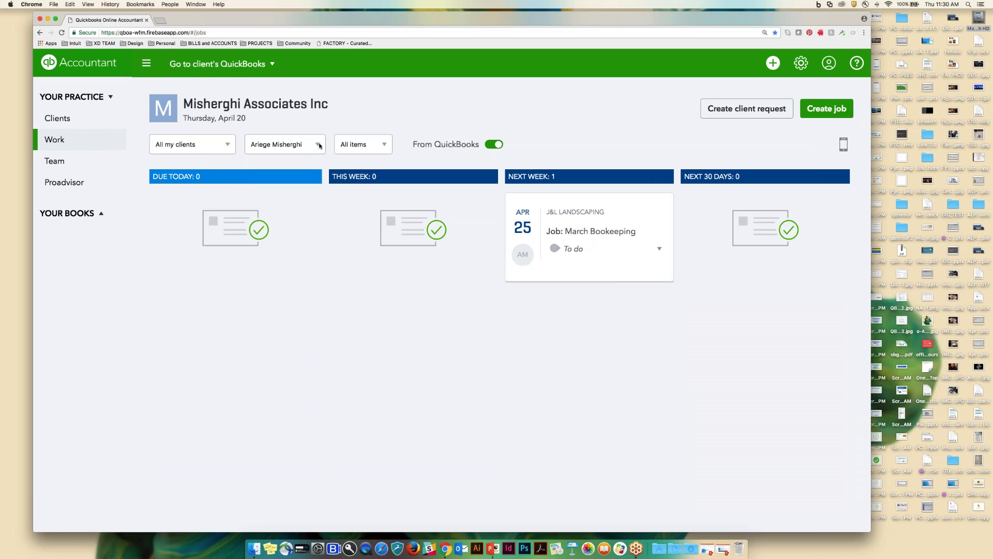
click(319, 145)
click(302, 147)
Step: Filter the work board to Tasks only, and restore the item type filter to All items
click(379, 147)
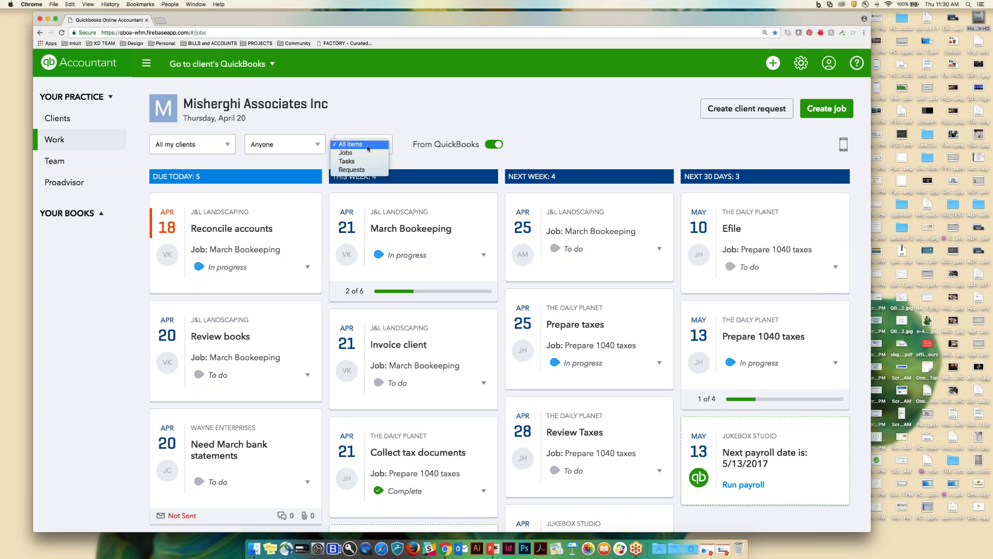
click(366, 163)
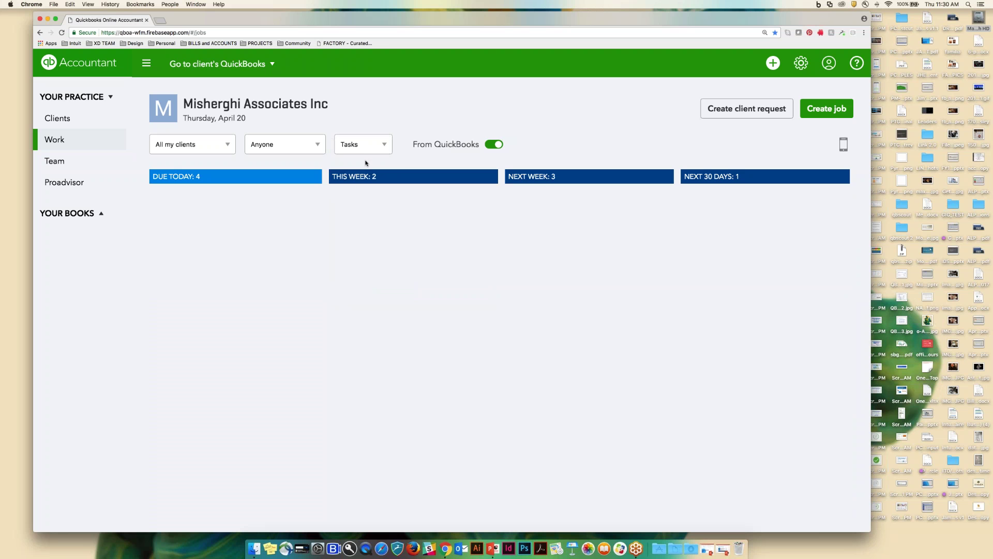
click(387, 146)
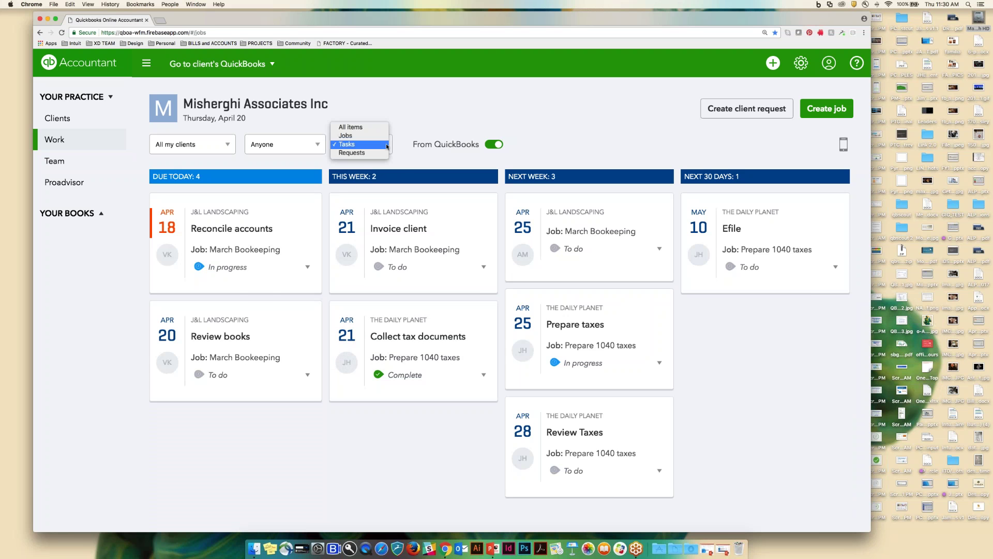
click(371, 126)
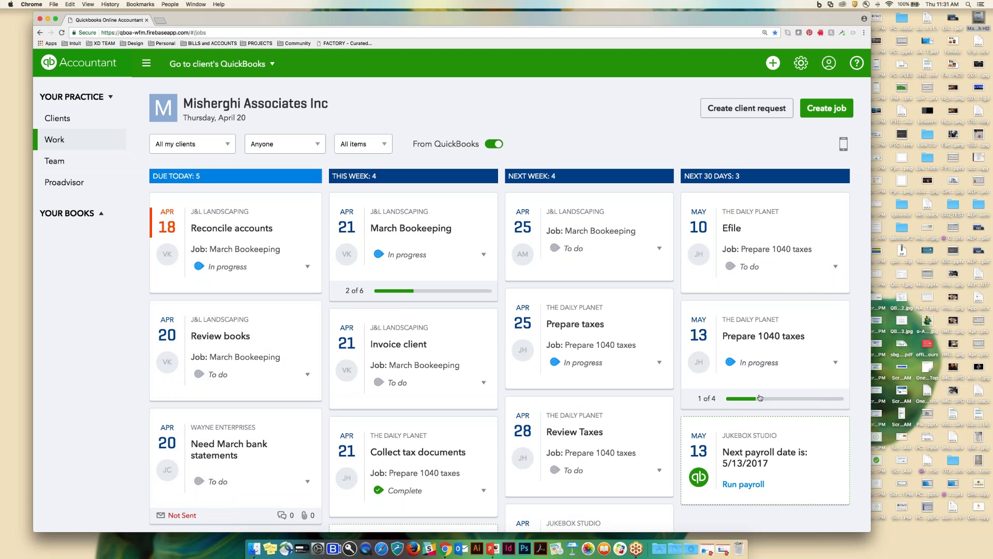
Step: Examine the work board's cards across all due-date columns, including the QuickBooks-generated payroll and uncategorized transaction items
scroll(760, 397, down, 1)
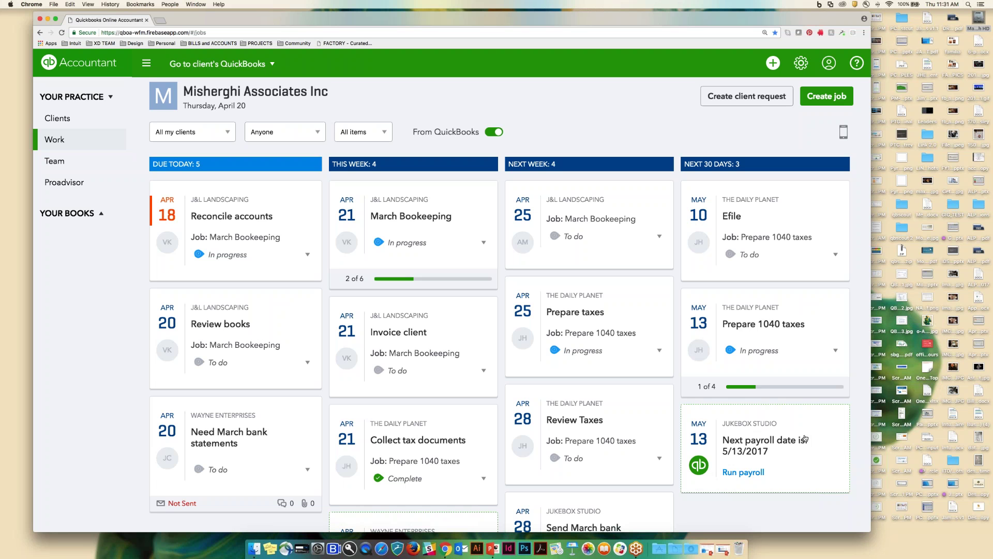
scroll(795, 453, down, 1)
scroll(795, 454, down, 2)
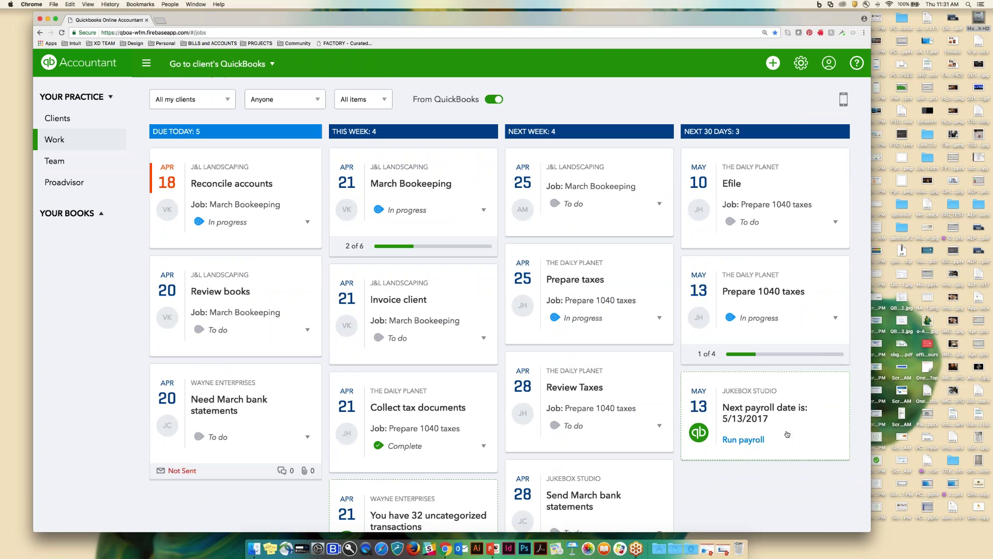
scroll(787, 434, down, 2)
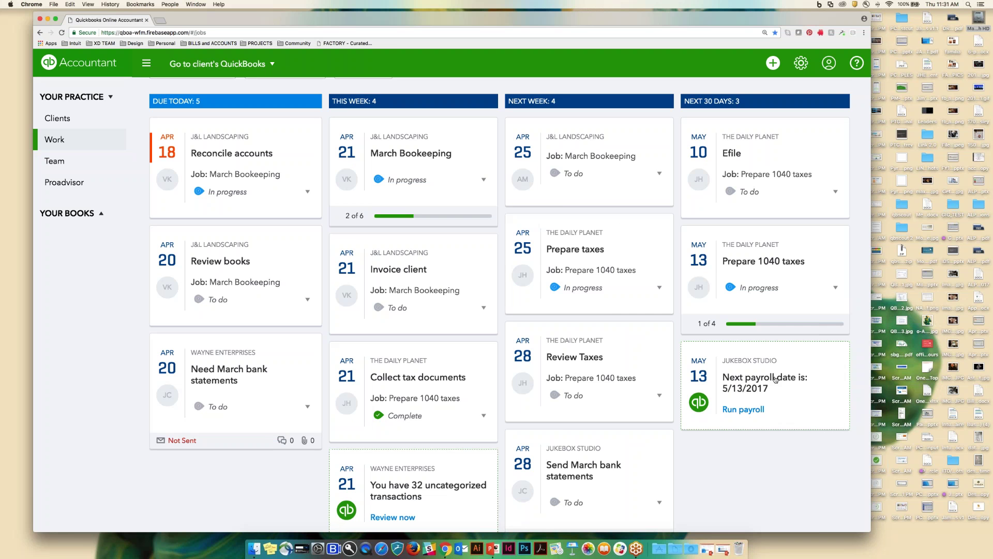
scroll(620, 255, up, 2)
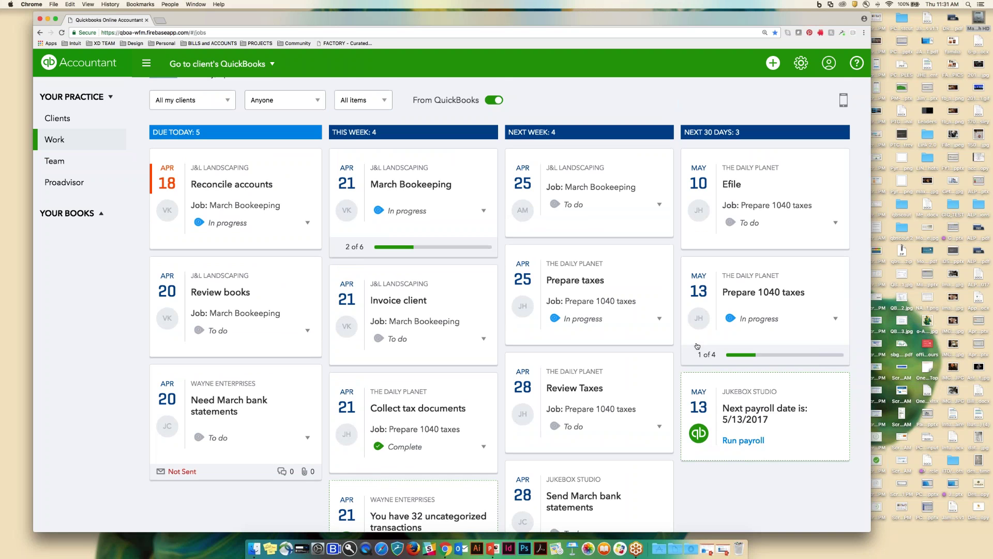
scroll(615, 352, down, 1)
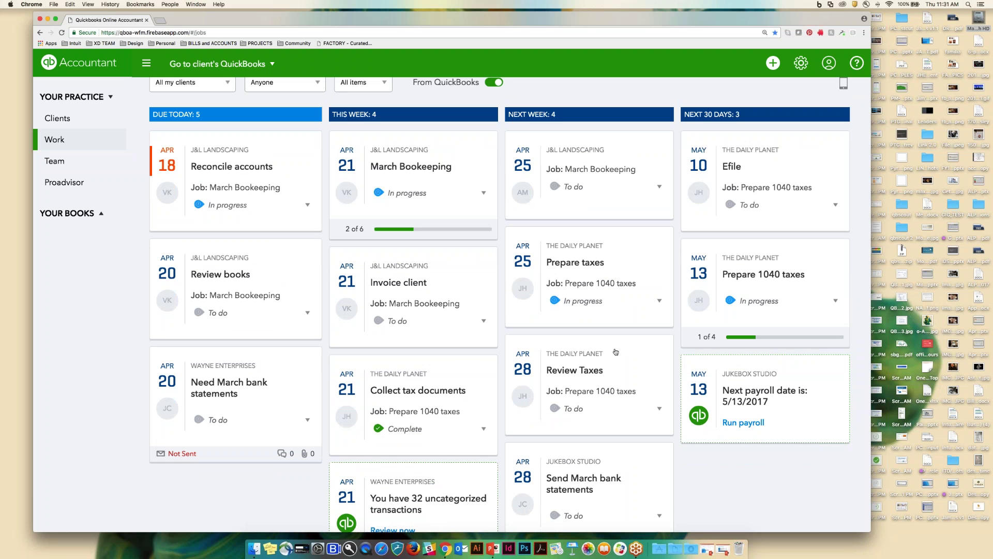
scroll(616, 352, down, 1)
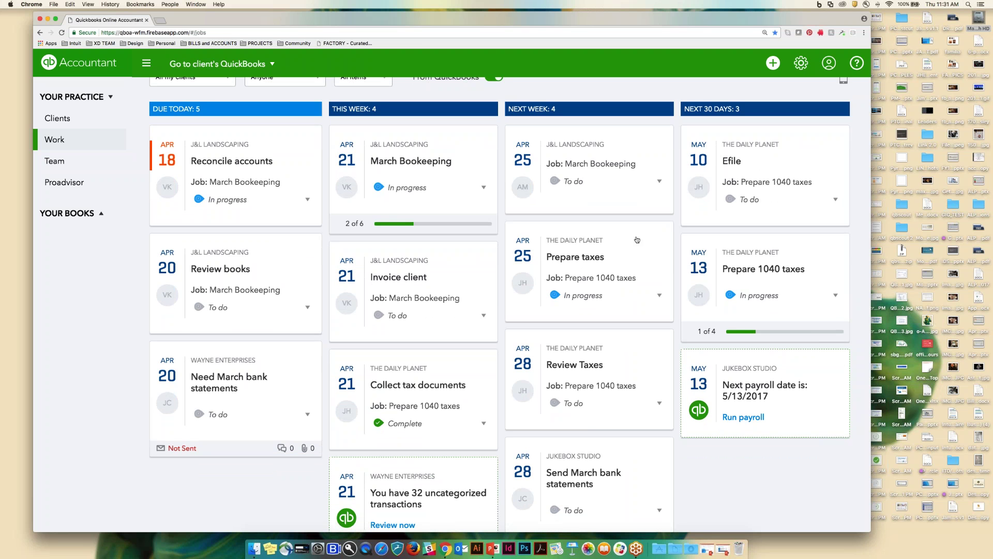
scroll(637, 240, up, 1)
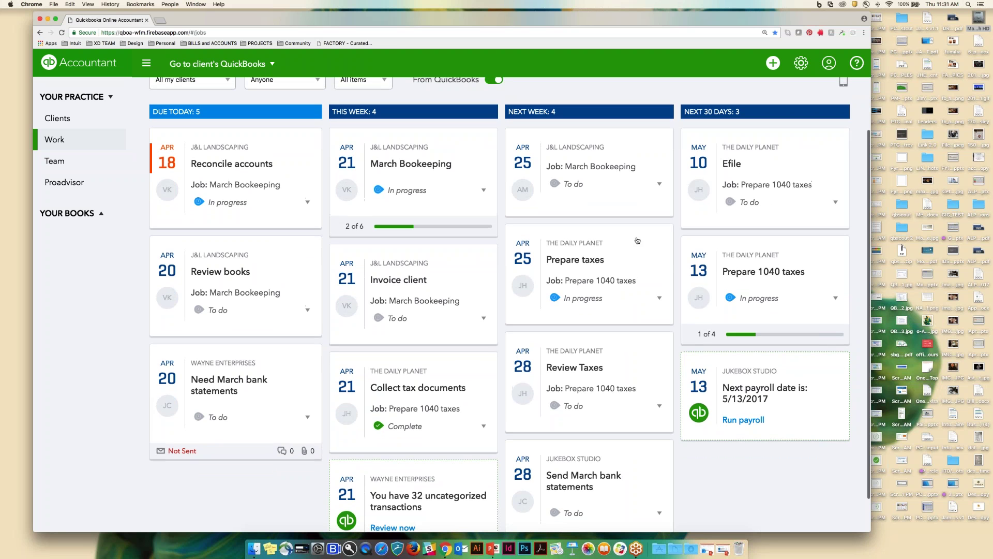
scroll(638, 241, up, 3)
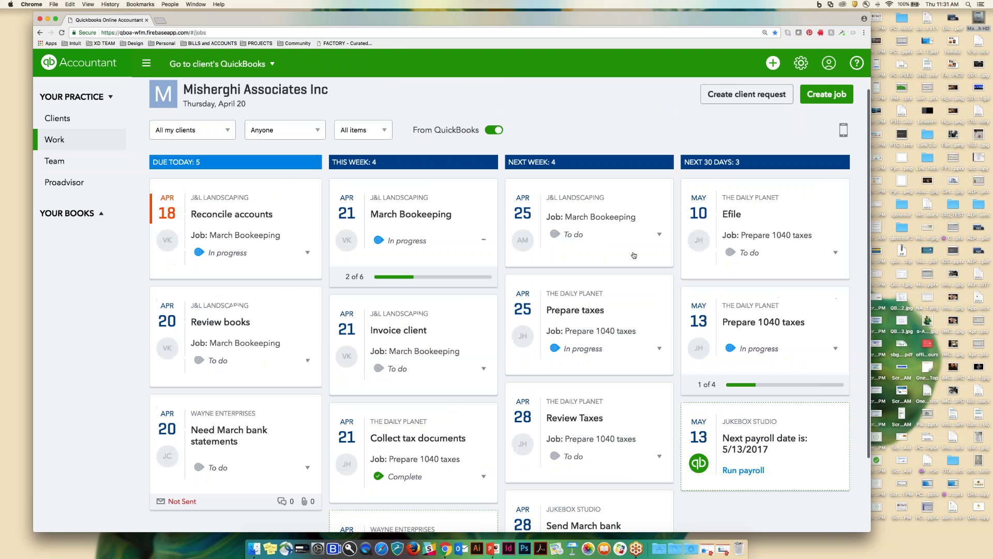
scroll(634, 255, up, 1)
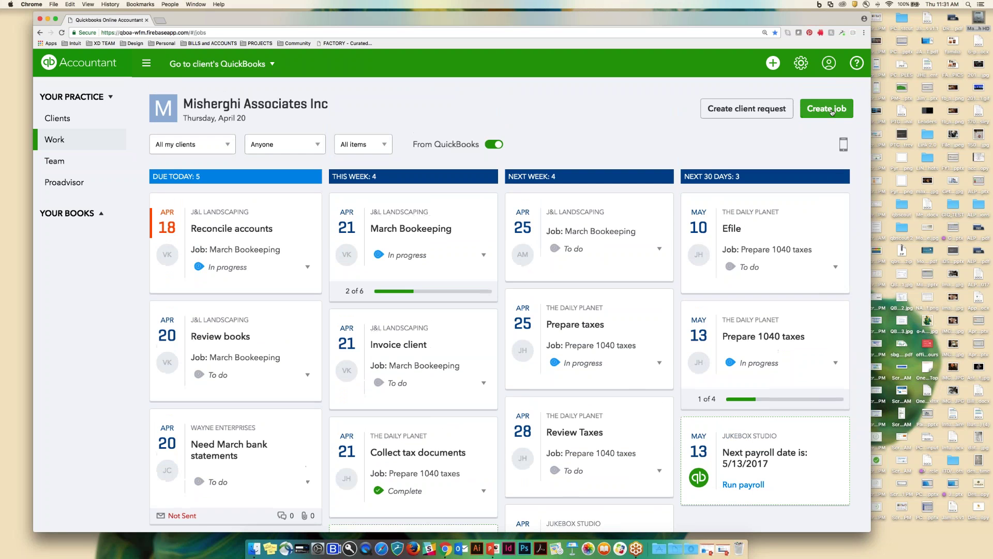
Step: Start a new job named for doing a person's taxes, with J&L Landscaping as client and 04/28/2017 as due date
click(830, 111)
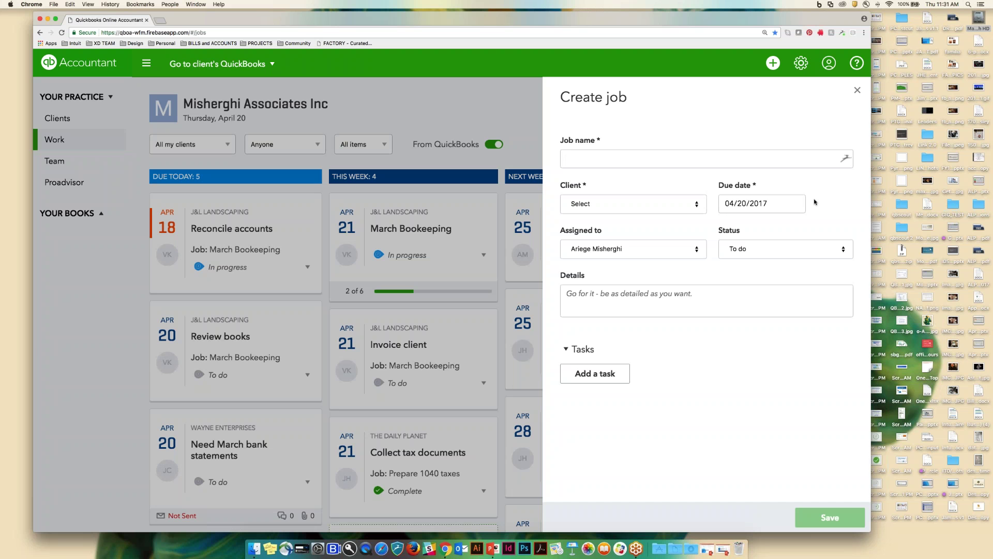
text(Do Bob's Taxes)
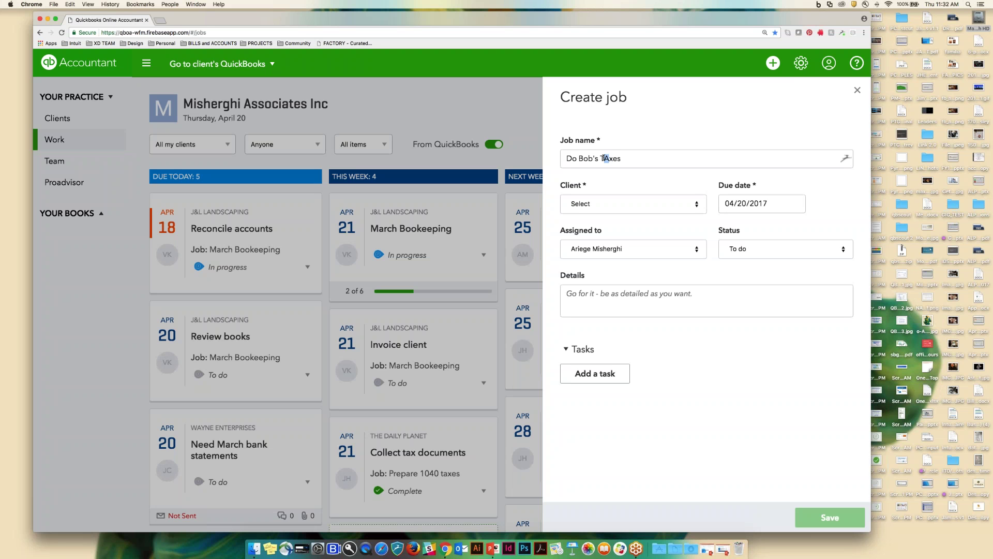
click(633, 204)
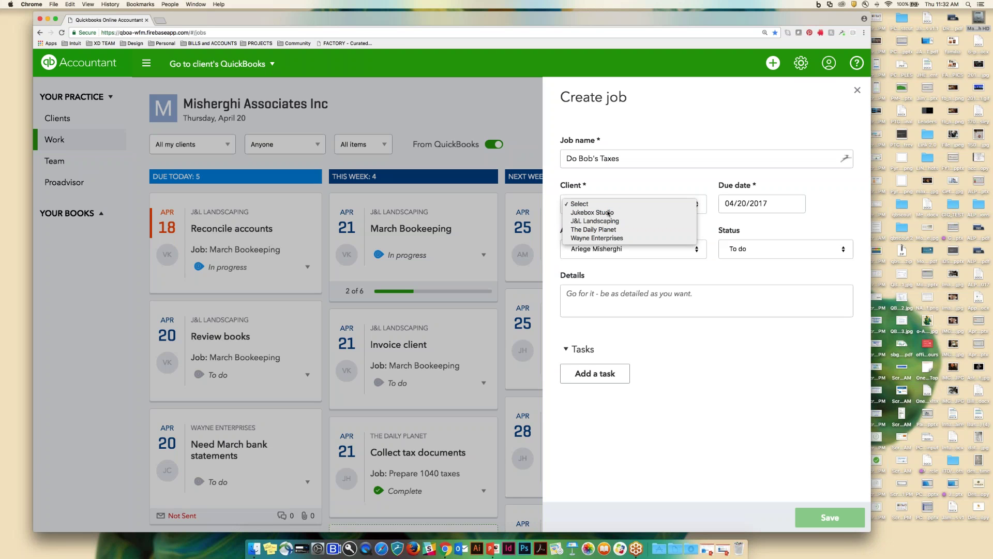
click(609, 221)
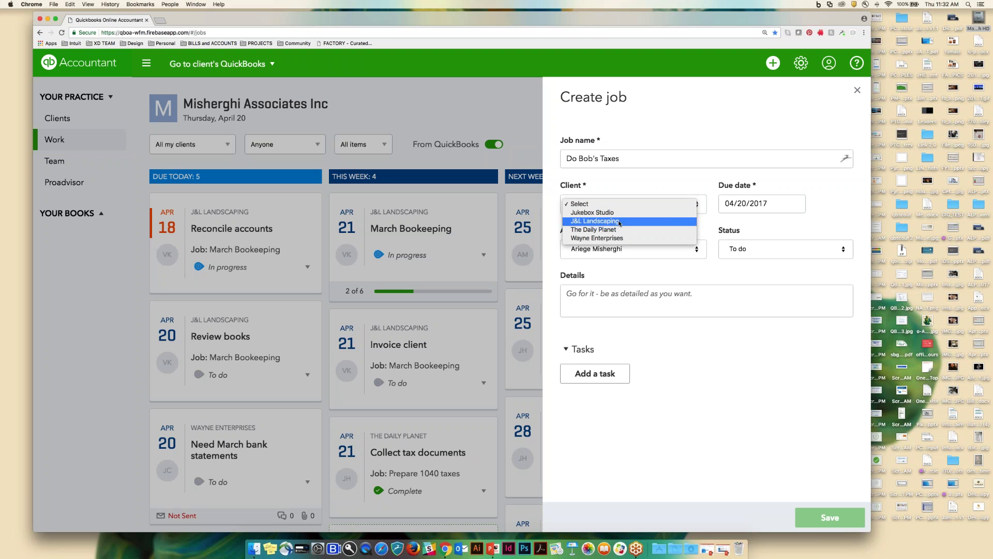
click(795, 203)
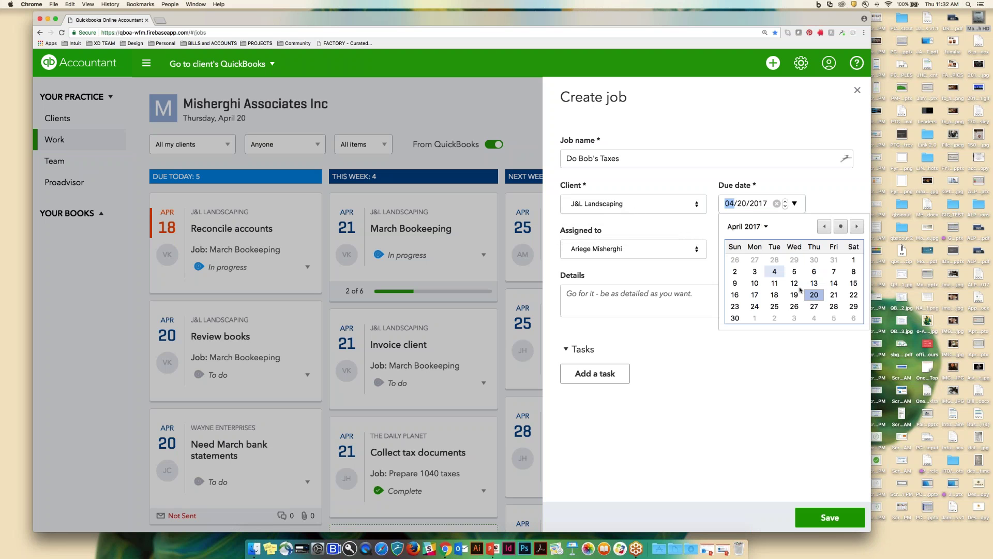
click(835, 306)
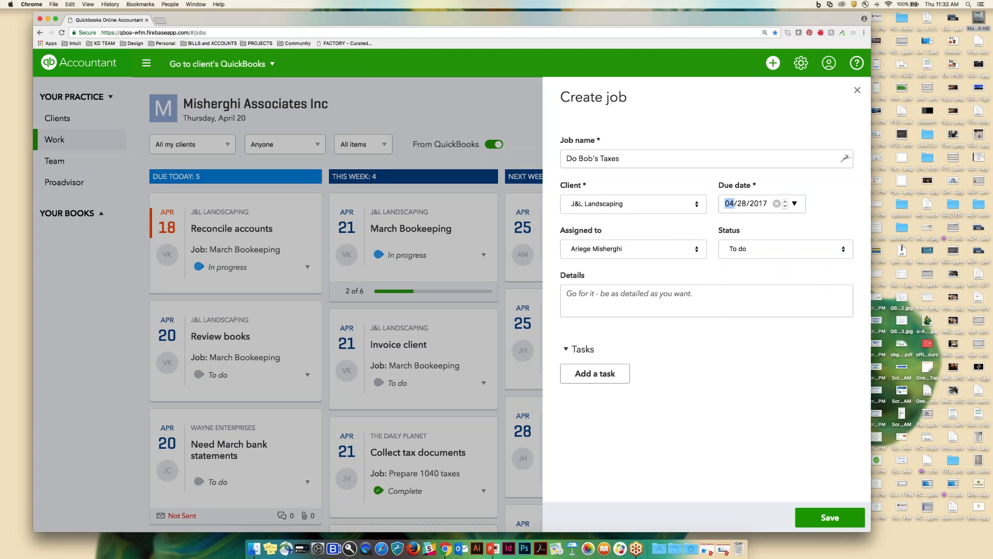
Step: Assign the new job to the third listed team member and choose To do as its status
click(682, 255)
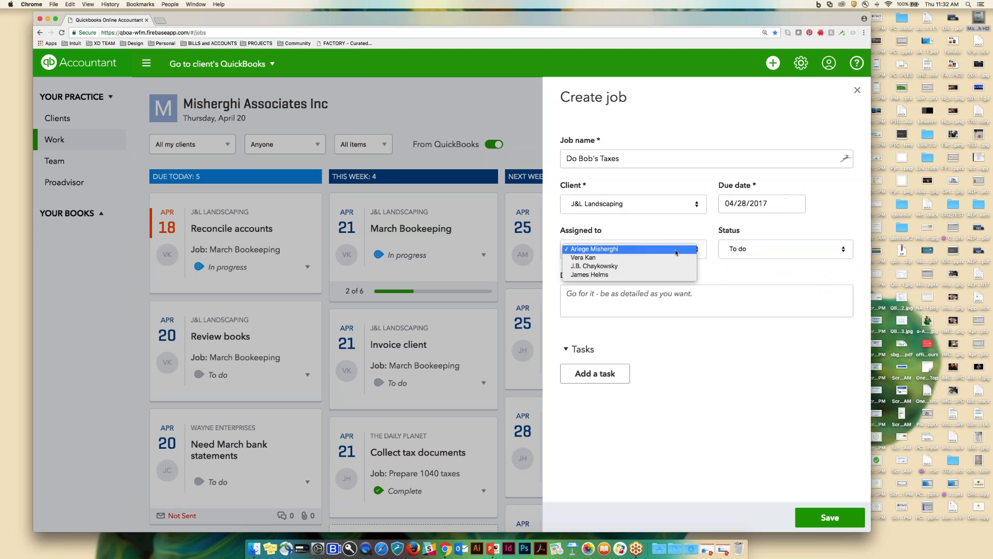
click(627, 266)
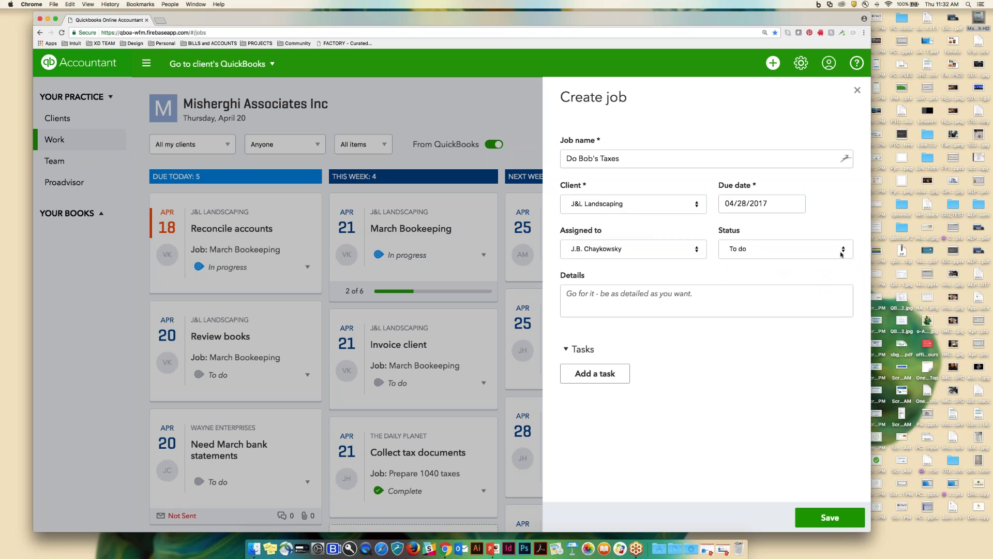
click(843, 250)
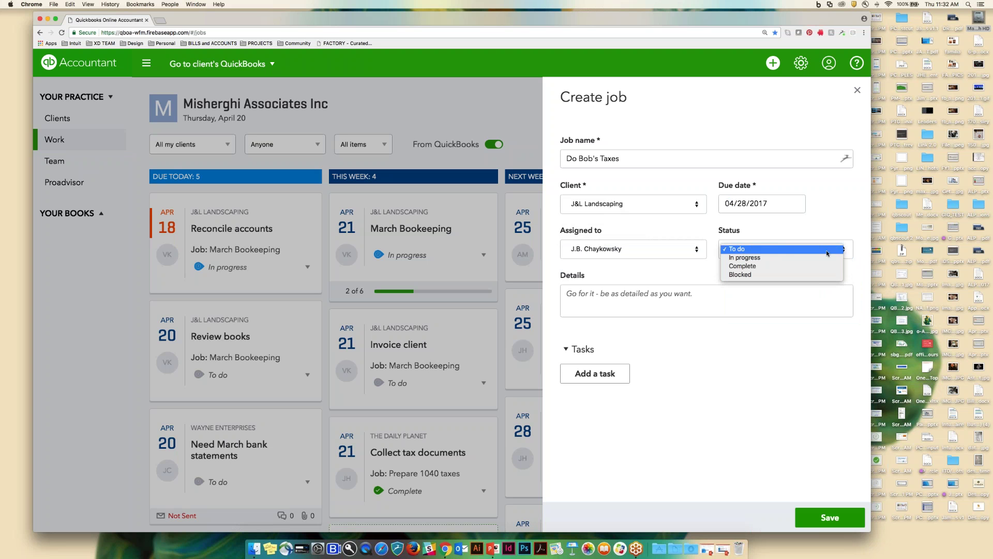
click(827, 247)
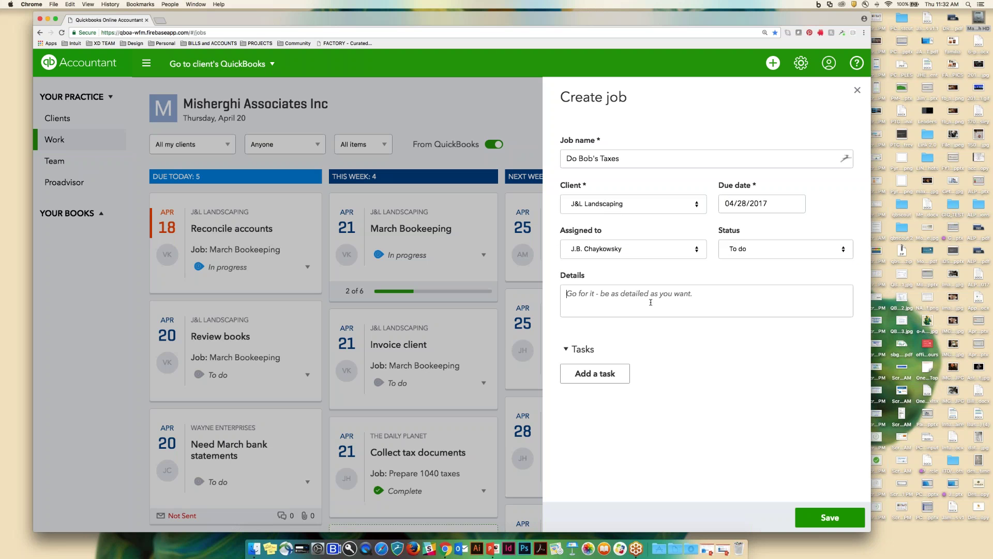
Step: Enter the job details: a mention of the person's taxes followed by "-- do it right"
text(Bob's tacxe)
key(BackSpace)
key(BackSpace)
text(xes -- do it righ)
Step: Add a task named "close books" due 04/25/2017 to the new job and save the job
click(595, 374)
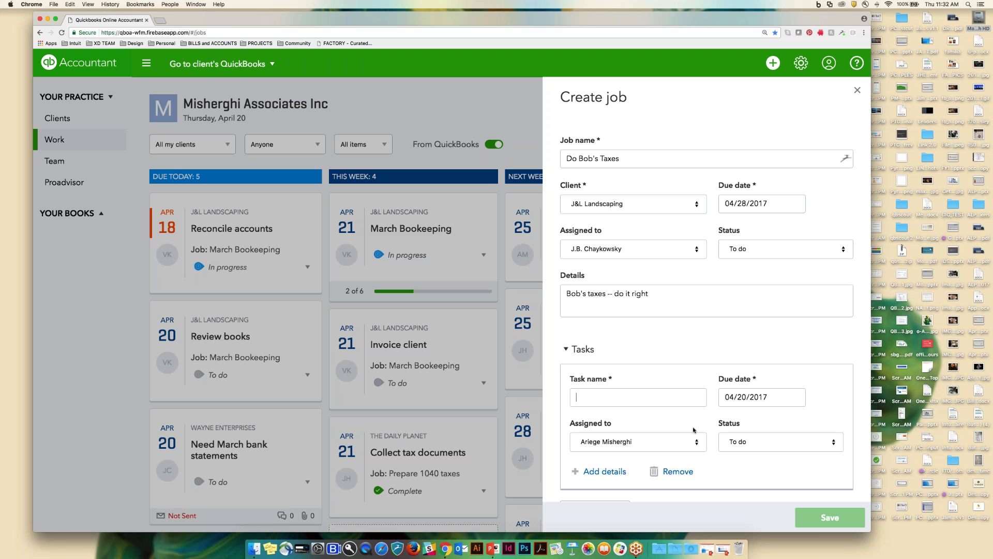
text(close books)
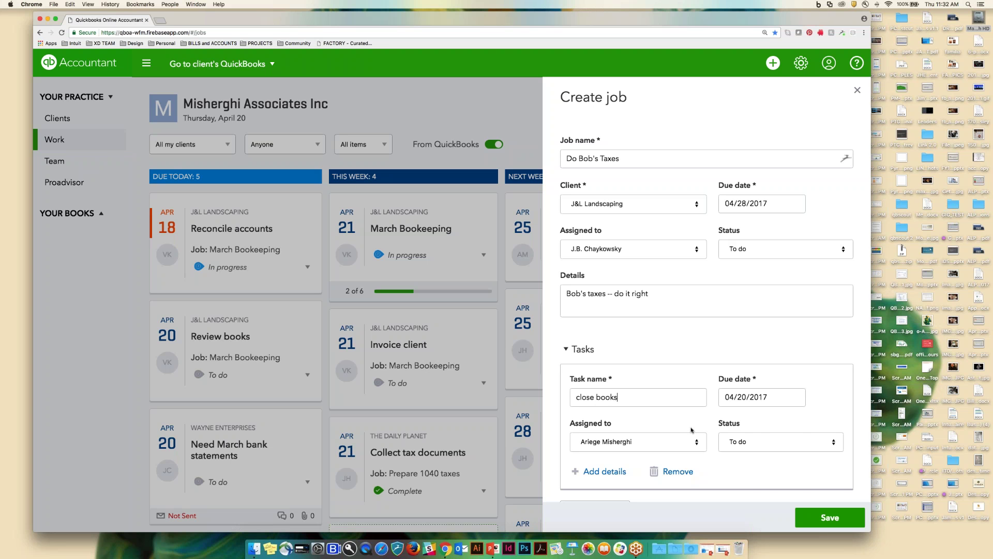
mouse_move(774, 396)
click(794, 397)
click(774, 500)
click(834, 520)
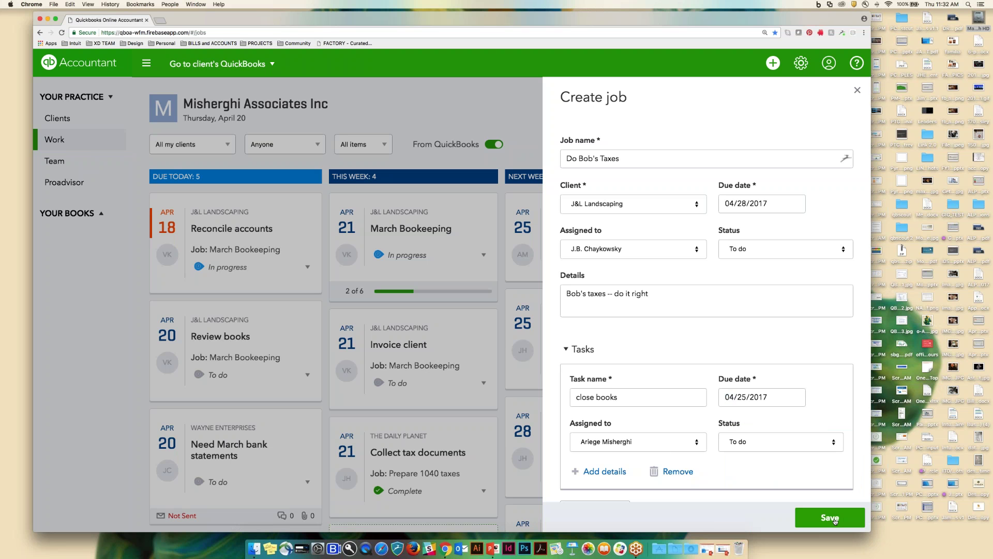
click(831, 517)
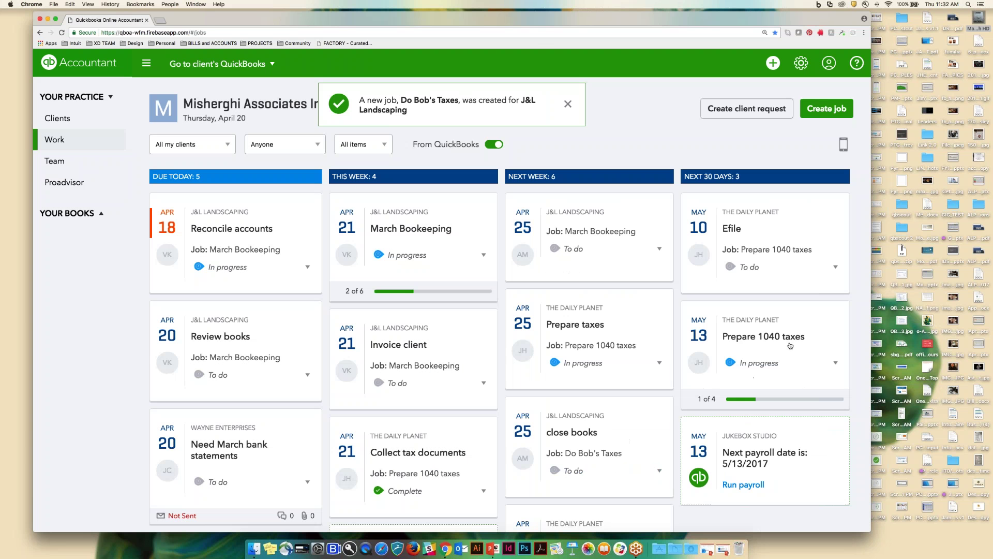
Step: Find the new taxes job's card in the next-week column, review its saved details and task, and close it
scroll(790, 351, down, 1)
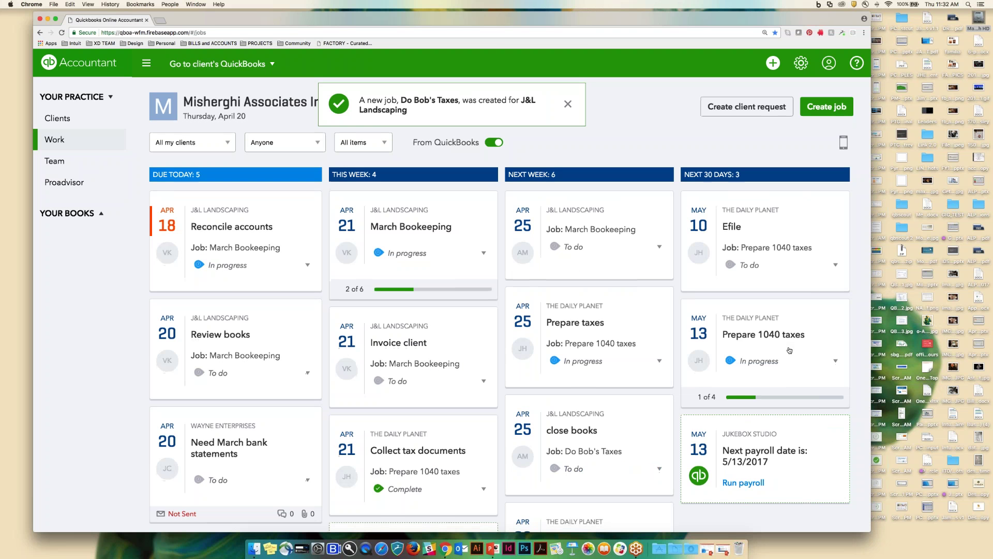
scroll(790, 350, down, 2)
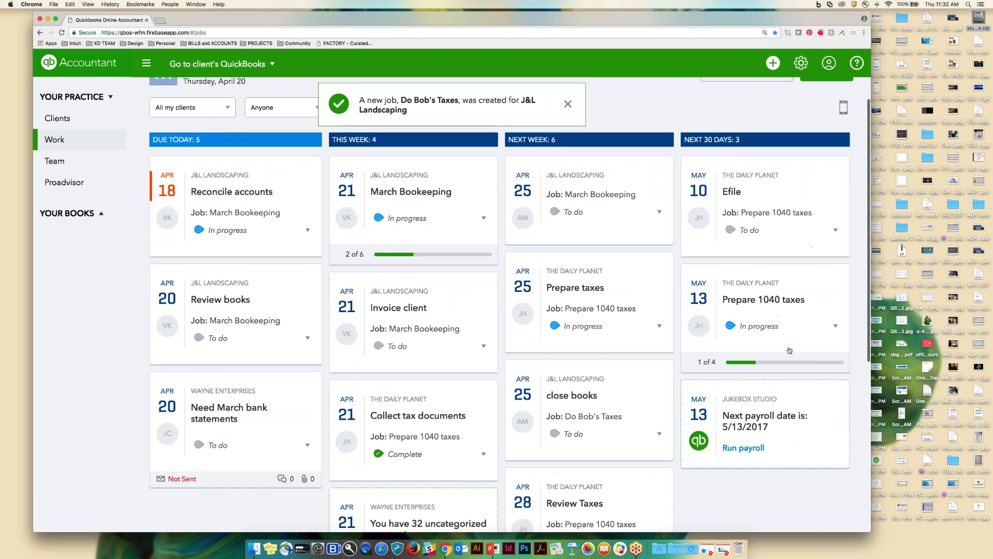
scroll(789, 350, down, 3)
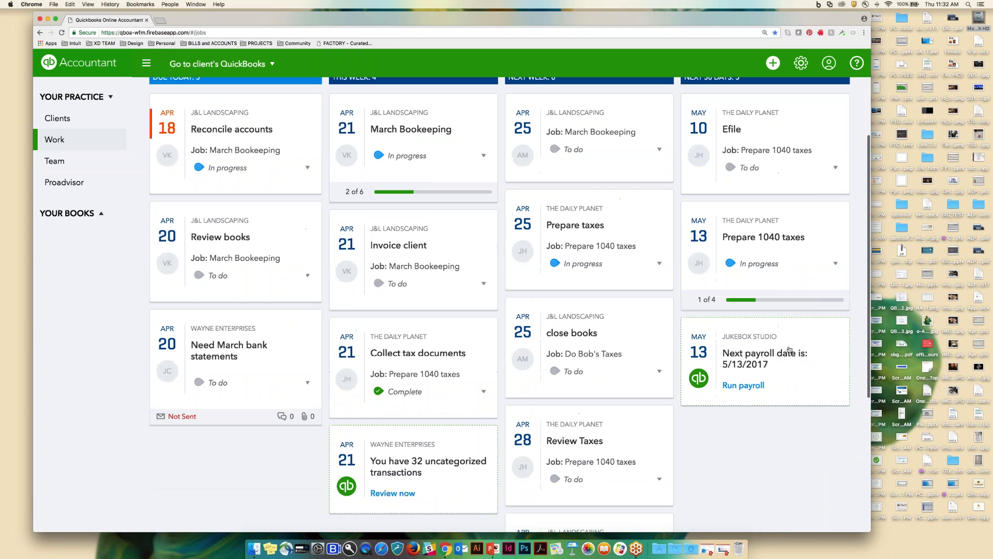
scroll(790, 351, down, 5)
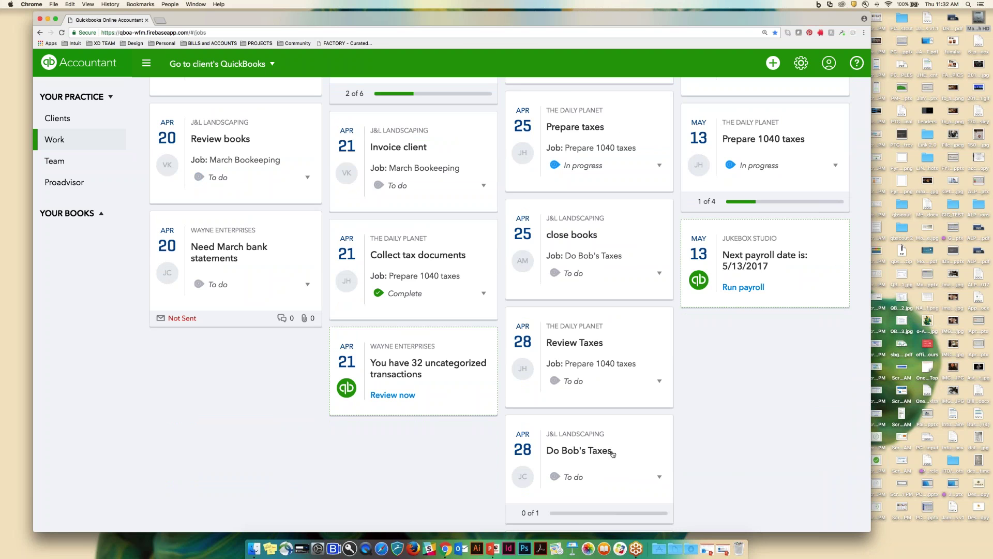
click(612, 453)
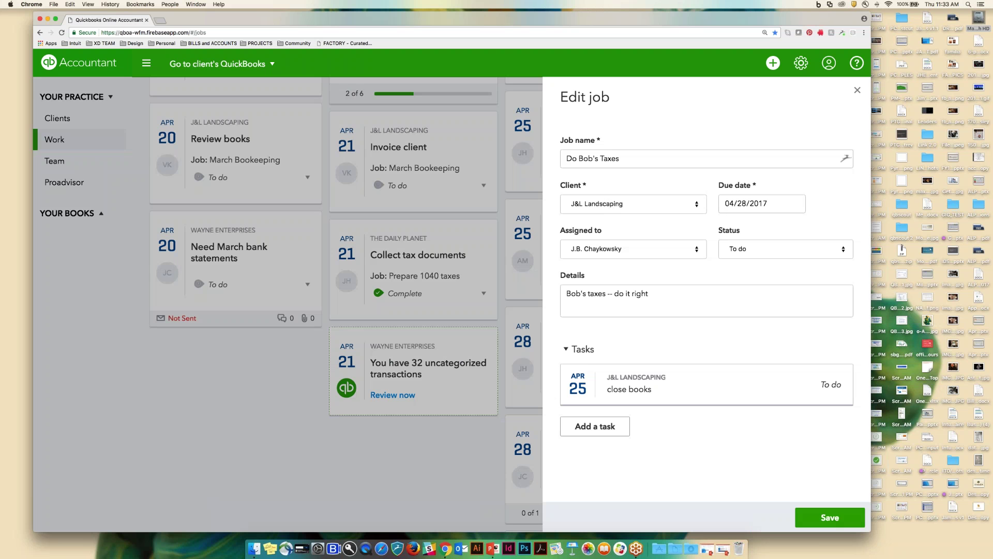
click(858, 90)
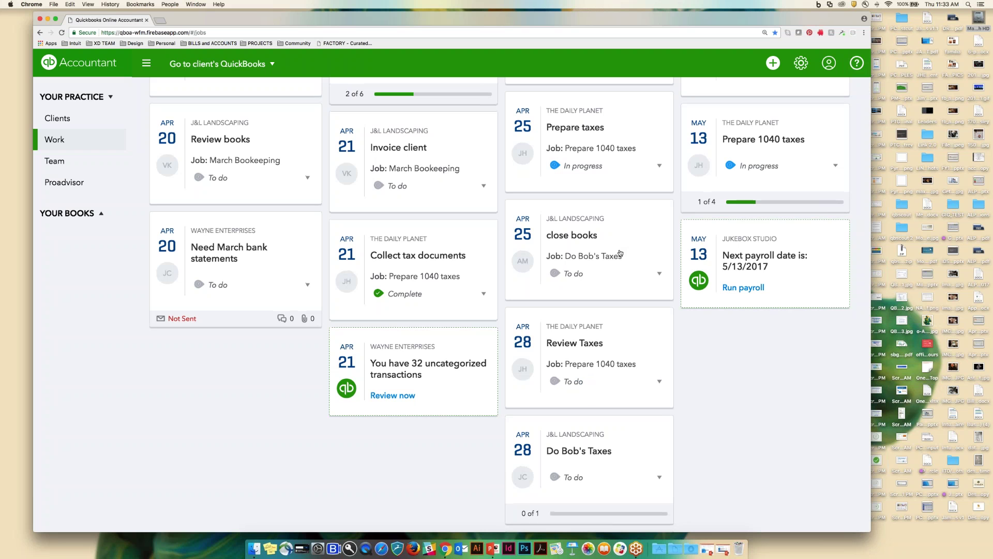
Step: Reopen the taxes job from its close books task card, set the job's due date to 04/27/2017, and save it
scroll(620, 253, up, 2)
click(526, 313)
click(639, 278)
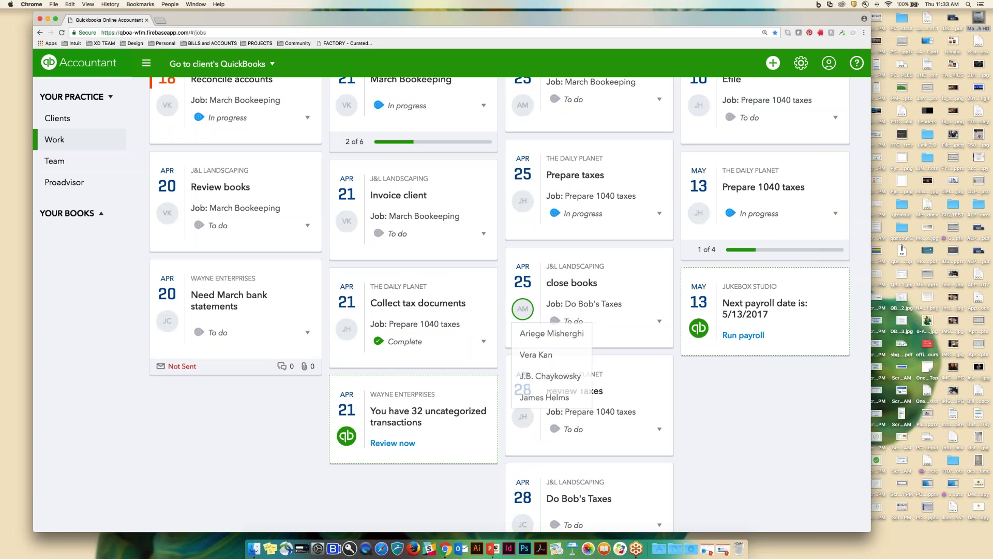
click(639, 284)
click(795, 159)
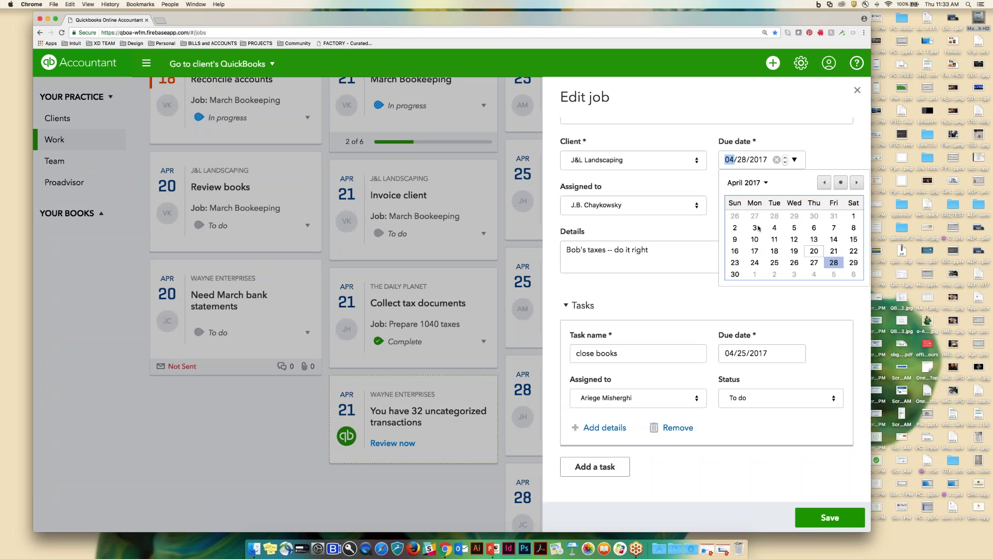
click(813, 263)
click(830, 523)
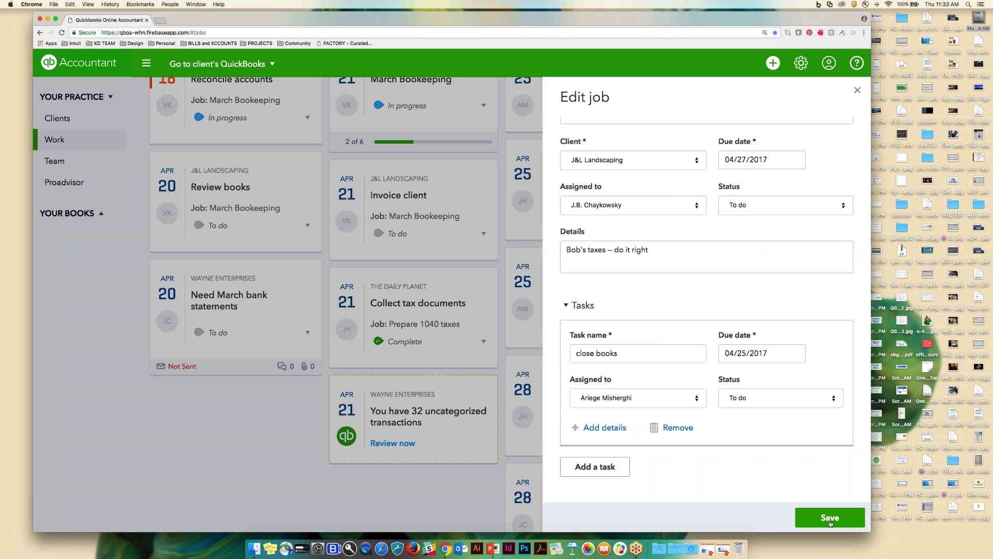
click(831, 522)
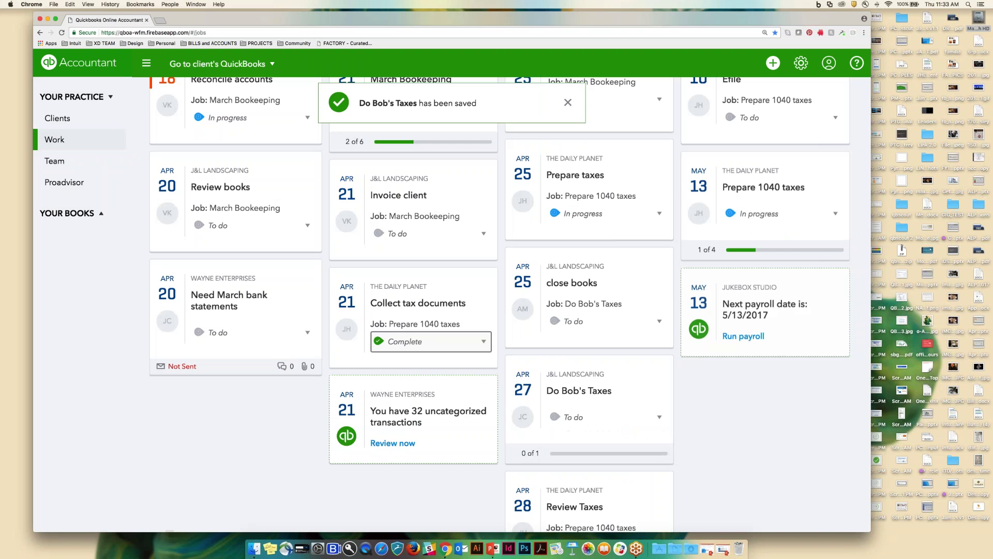
Step: Try to set the close books task's status to In progress directly on its board card
click(591, 323)
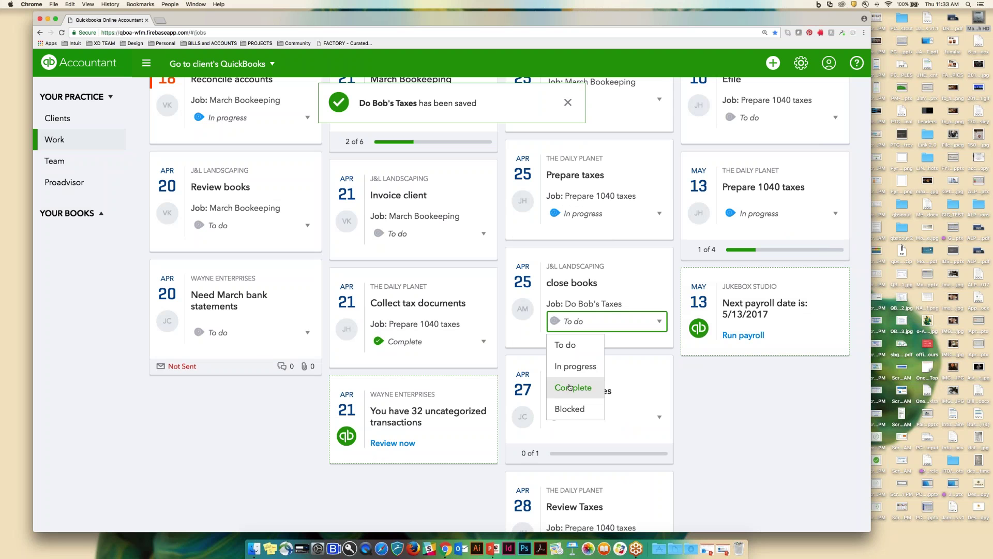
click(572, 367)
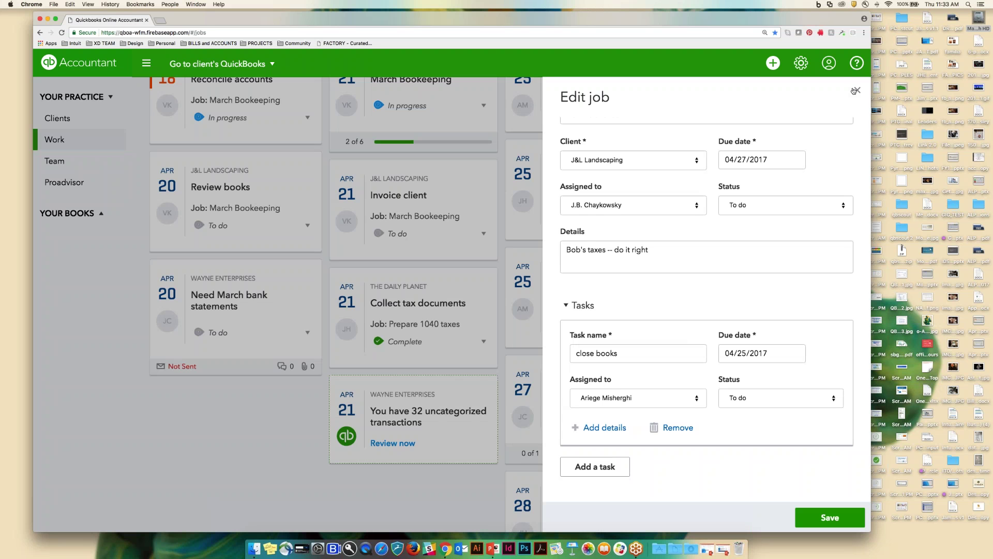
click(854, 91)
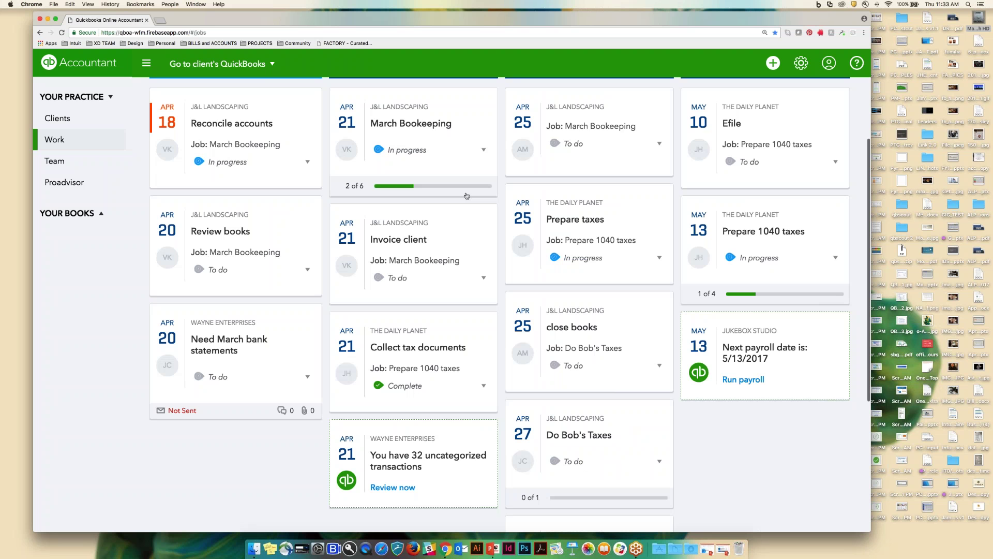
Step: Start a client request named "I need your bank statement" for The Daily Planet, due 04/25/2017
scroll(466, 195, up, 3)
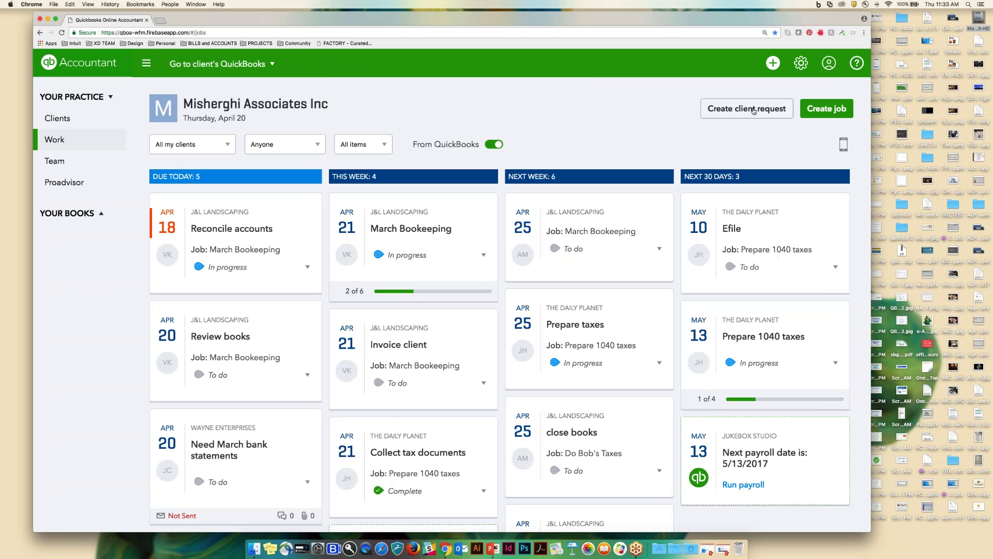
click(754, 110)
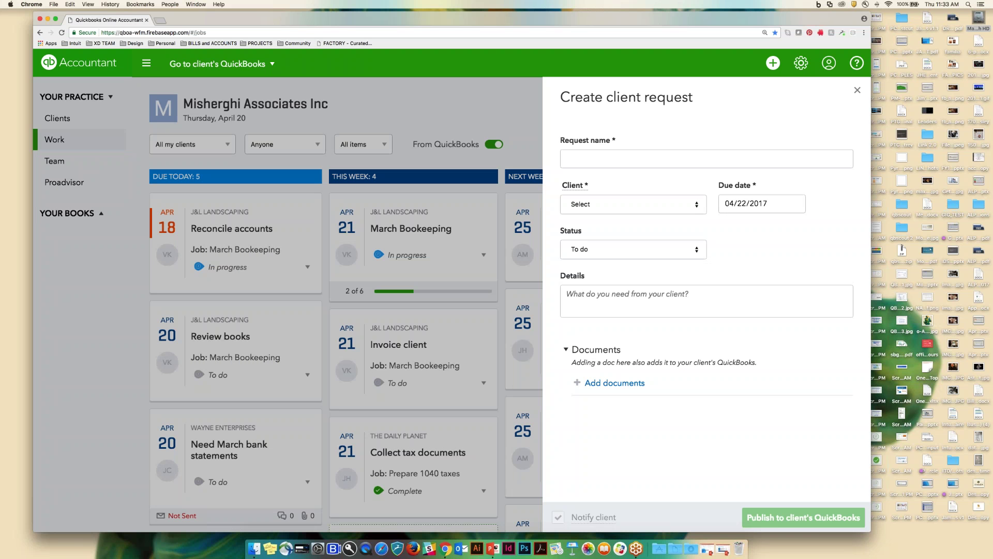
click(649, 156)
text(I need your bank statement)
click(638, 205)
click(668, 222)
click(795, 203)
click(774, 306)
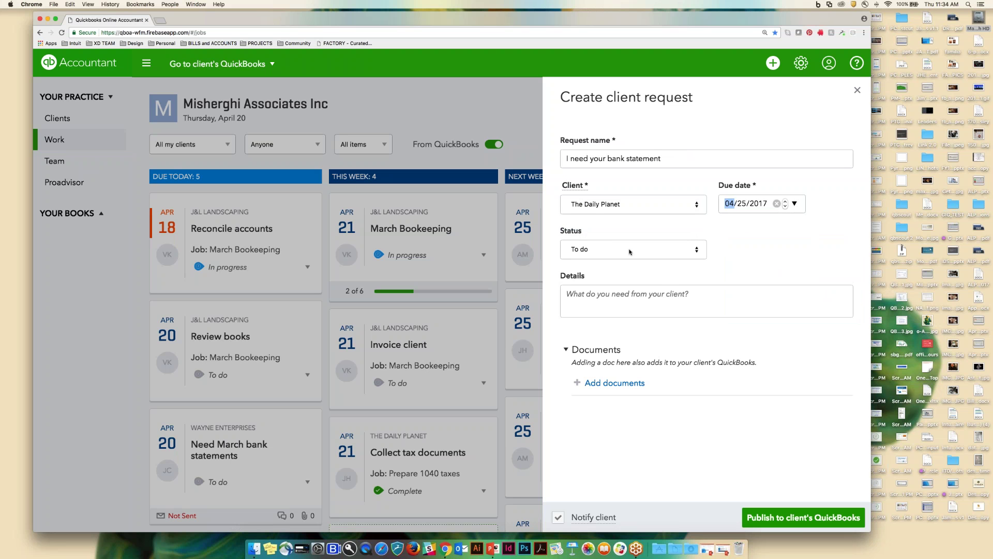
Step: Enter "I need this to get started" as the request details and proceed to publishing with client notification enabled
click(674, 309)
text(I need this to get started)
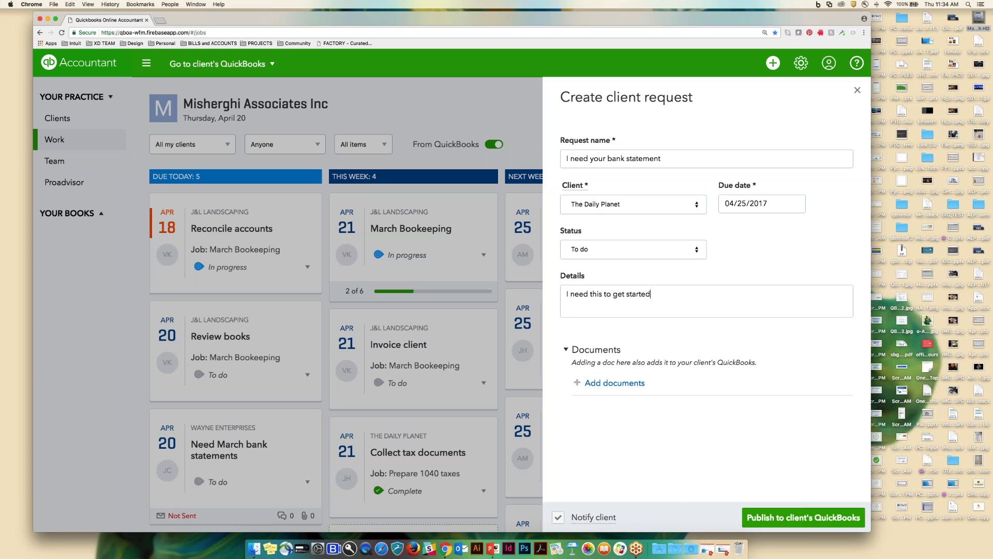
mouse_move(567, 521)
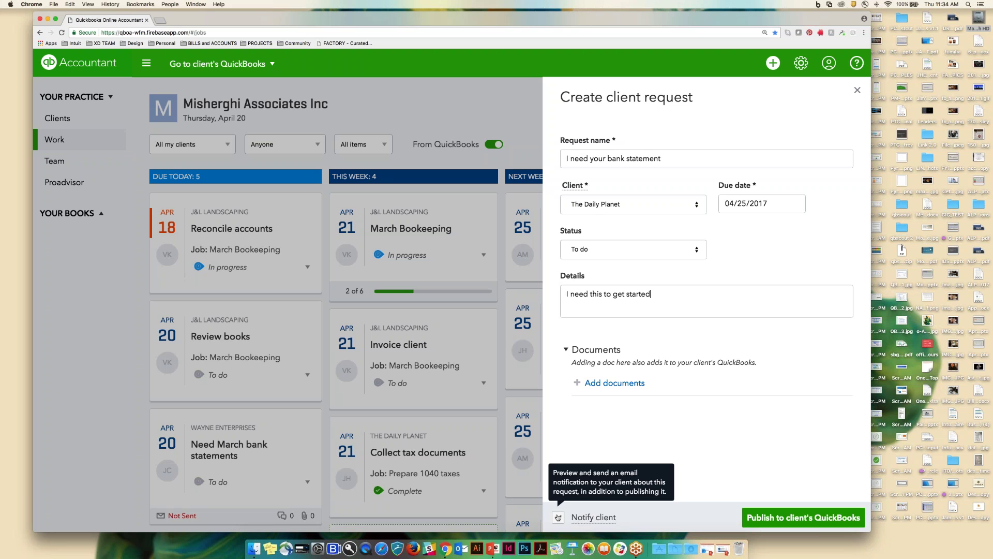
click(559, 517)
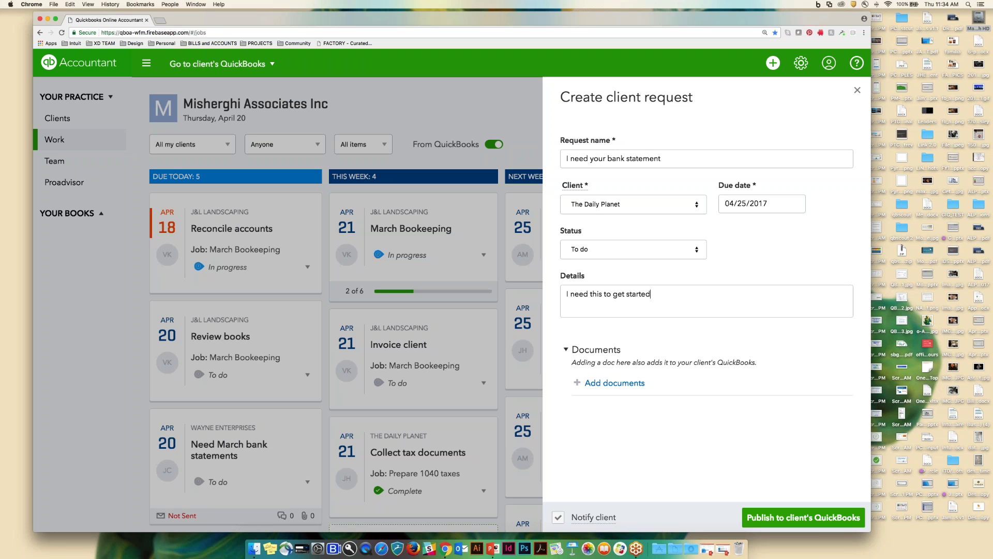
click(839, 518)
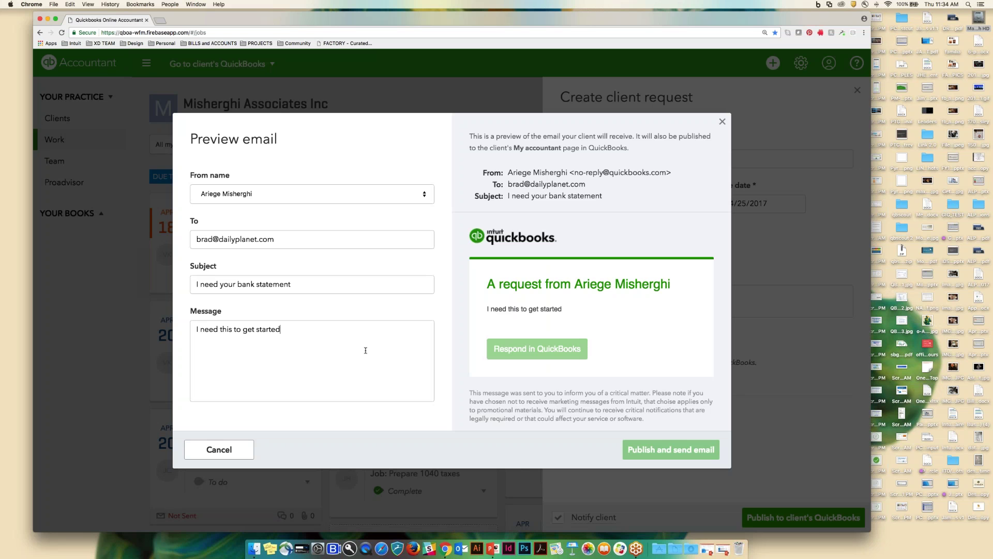
Step: Extend the email message with "- you're my favorite client!", then publish the request and send the email
text(-)
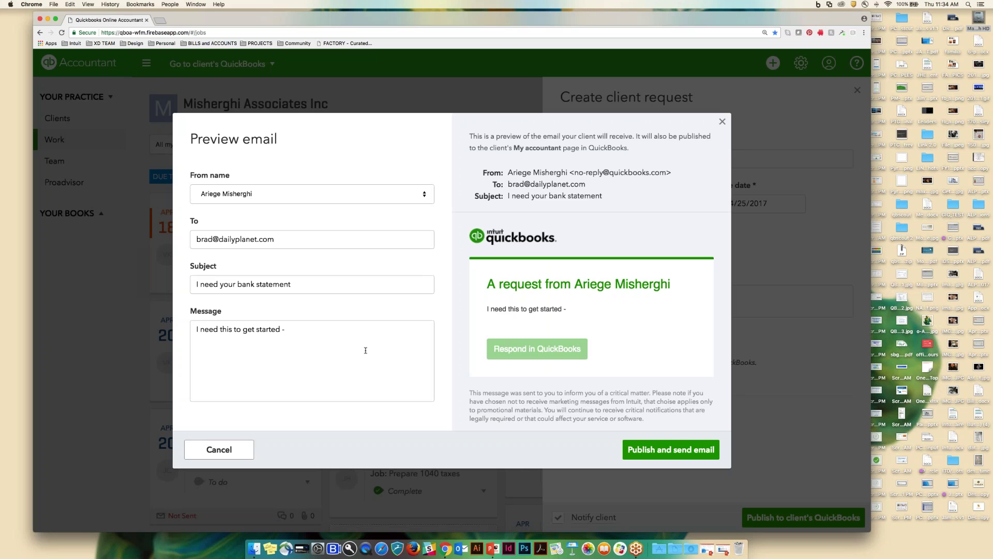
text(u're my favorite c)
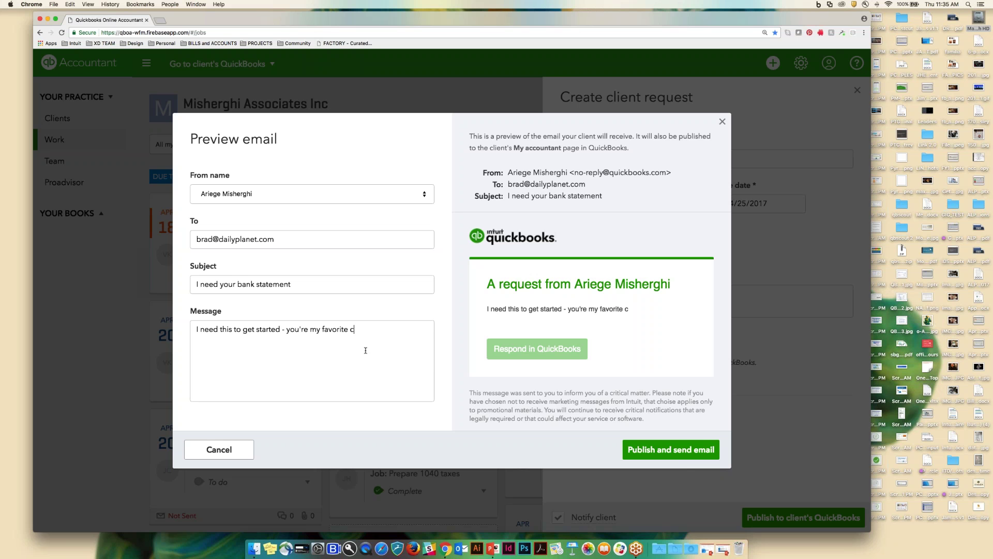
text(lient!)
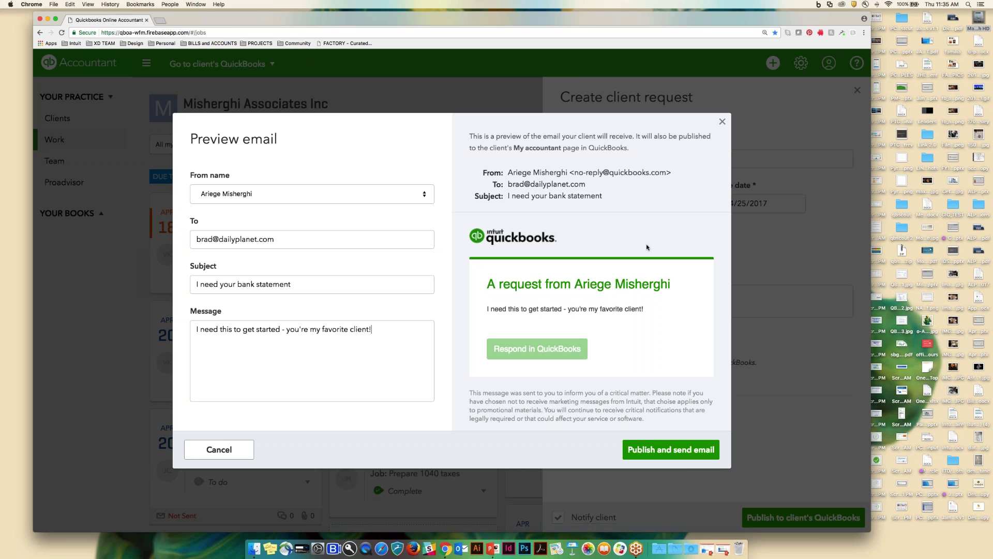
click(683, 450)
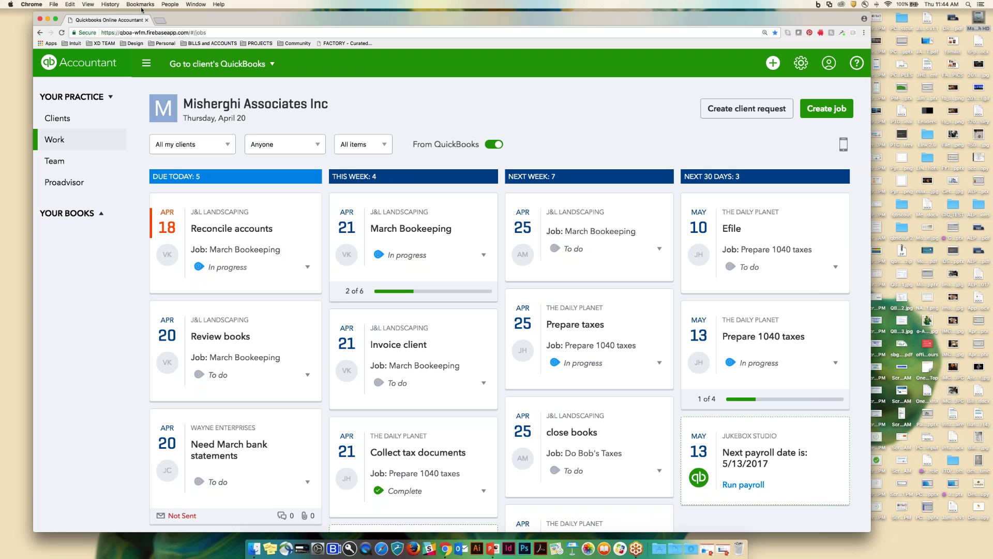
Step: Preview the work board's mobile version and close the preview
click(842, 147)
click(843, 144)
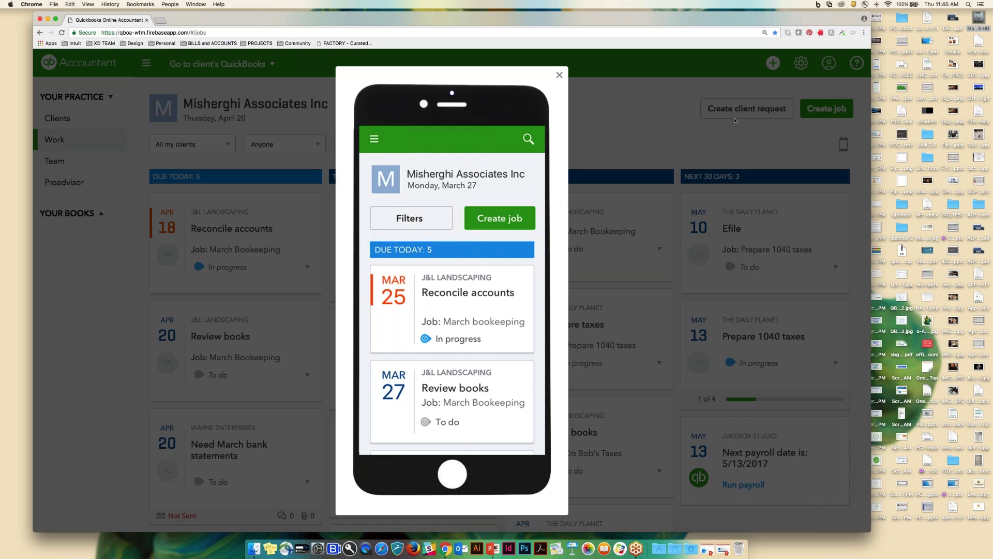
click(560, 75)
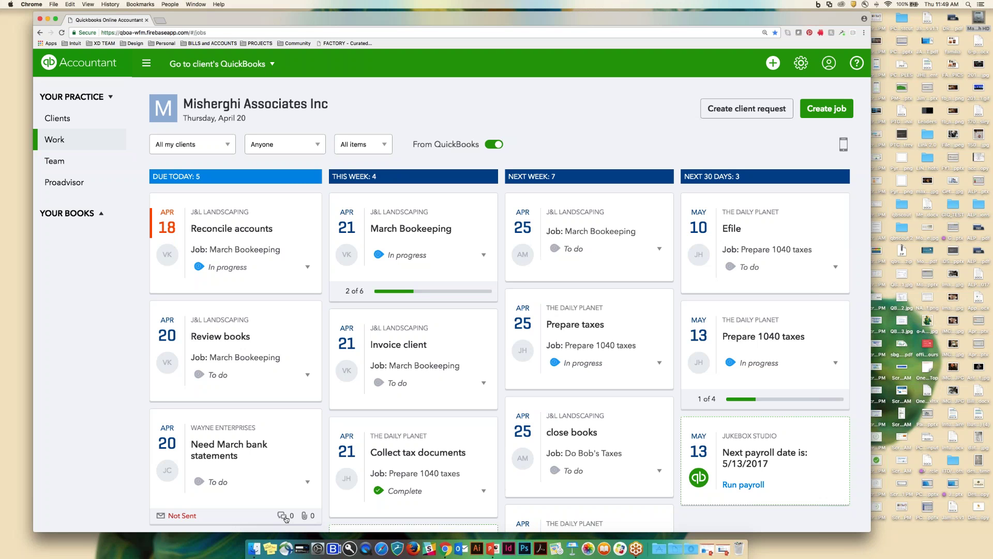
Step: Open the Wayne Enterprises client request for March bank statements and activate its comment field
click(266, 458)
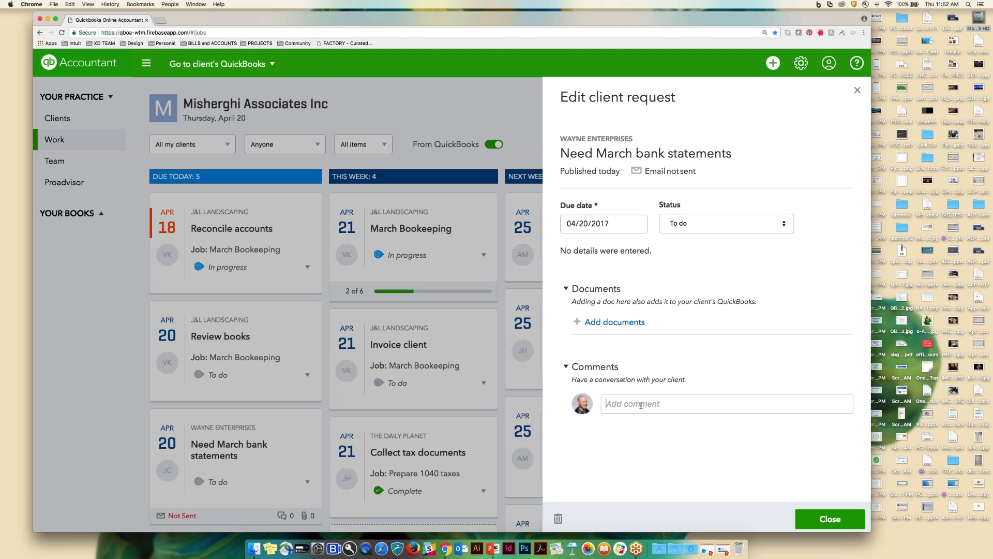
click(641, 405)
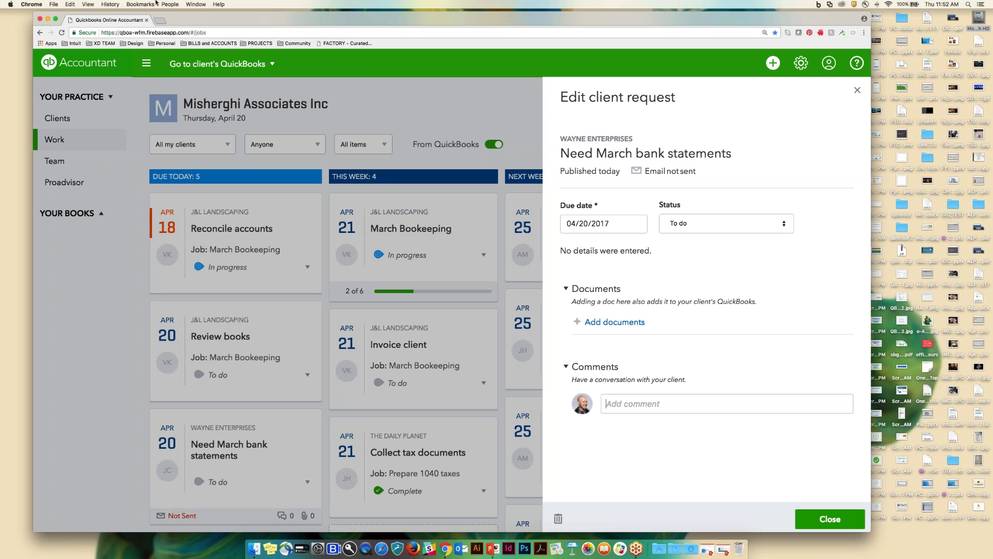